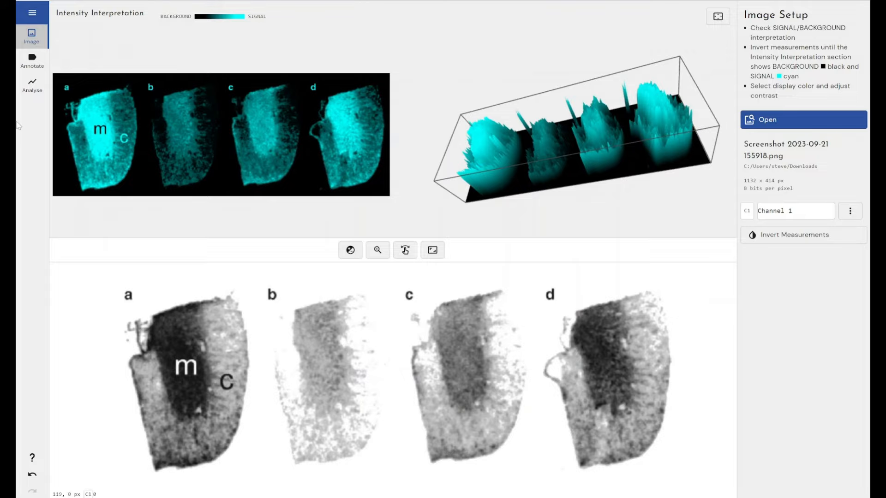
Add pointer annotations labelled "Medulla" for the inner region and "Cortex" for the lower outer region of section b.
click(24, 62)
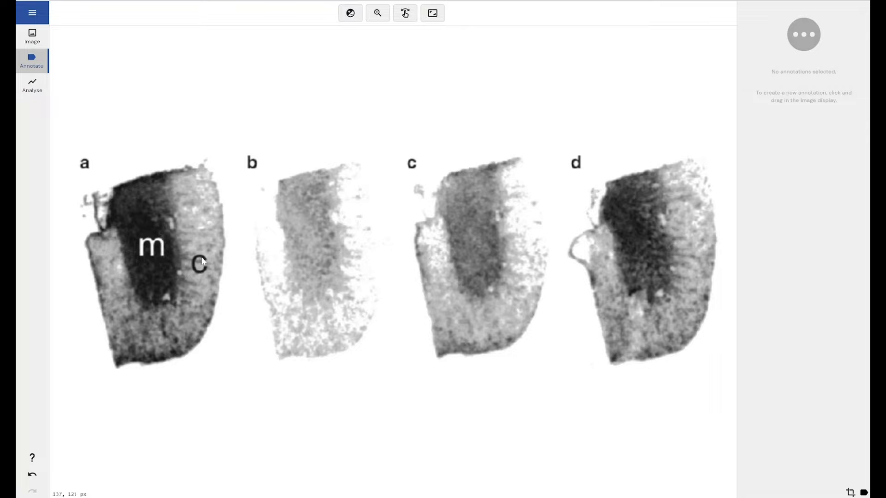
drag(312, 240, 469, 68)
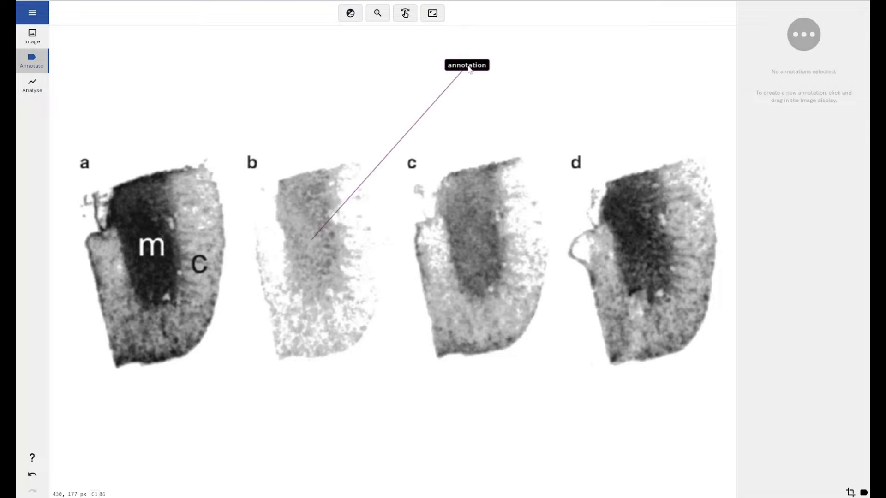
text(Med)
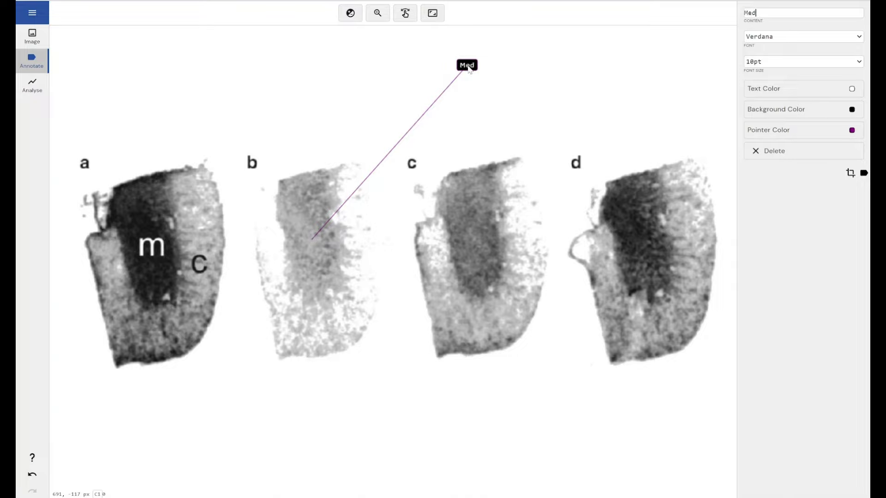
text(ulla)
mouse_move(325, 334)
mouse_down()
mouse_move(400, 399)
mouse_move(450, 480)
mouse_up()
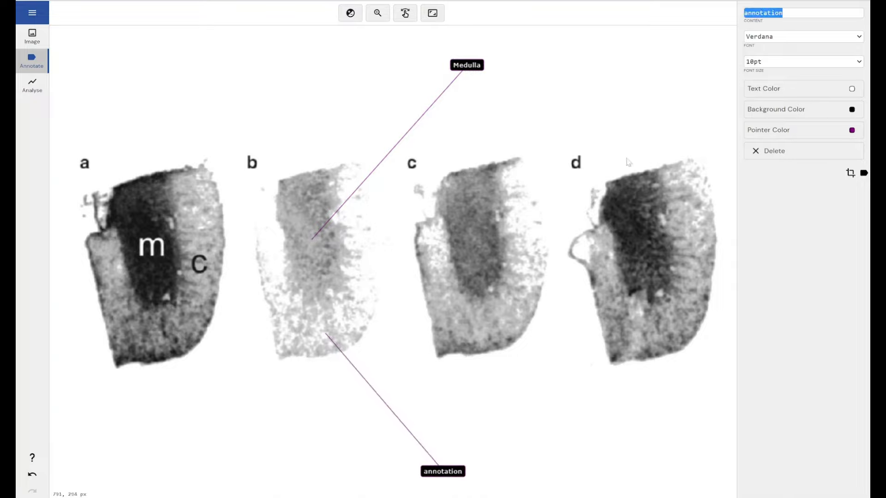
text(Cortex)
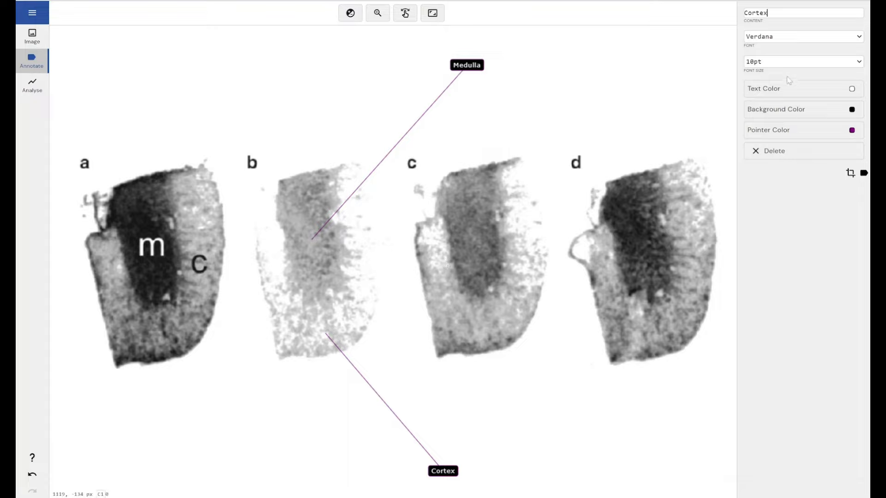
Style the Cortex annotation with a white background, black text and a green pointer.
click(784, 110)
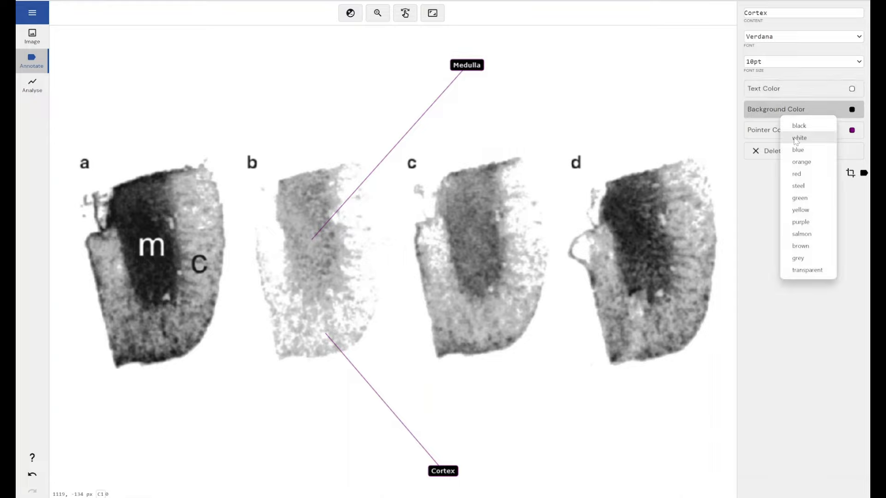
click(797, 139)
click(791, 101)
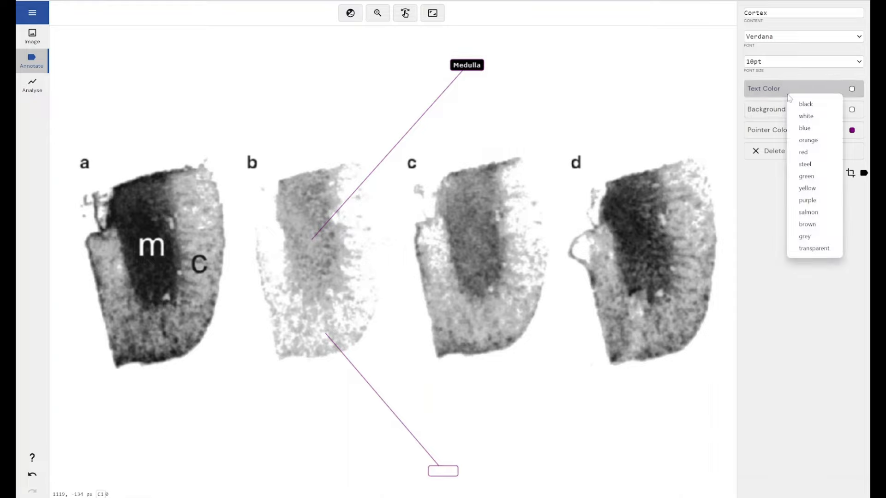
click(801, 113)
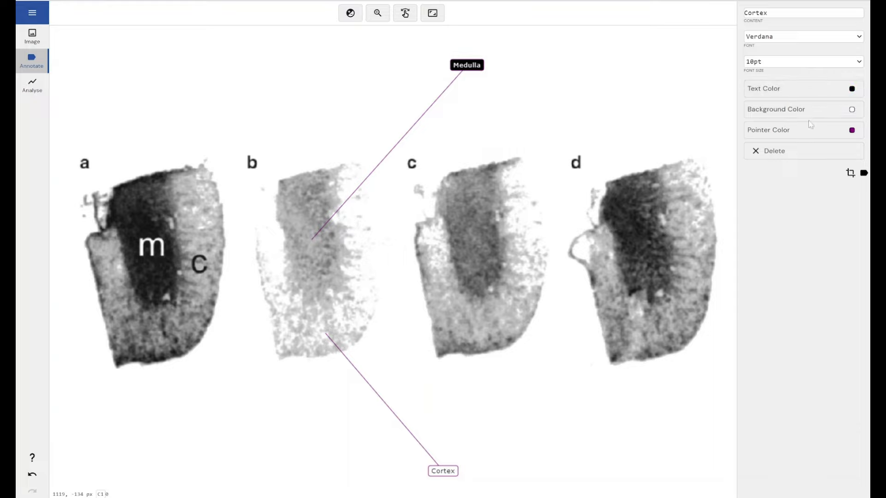
click(805, 133)
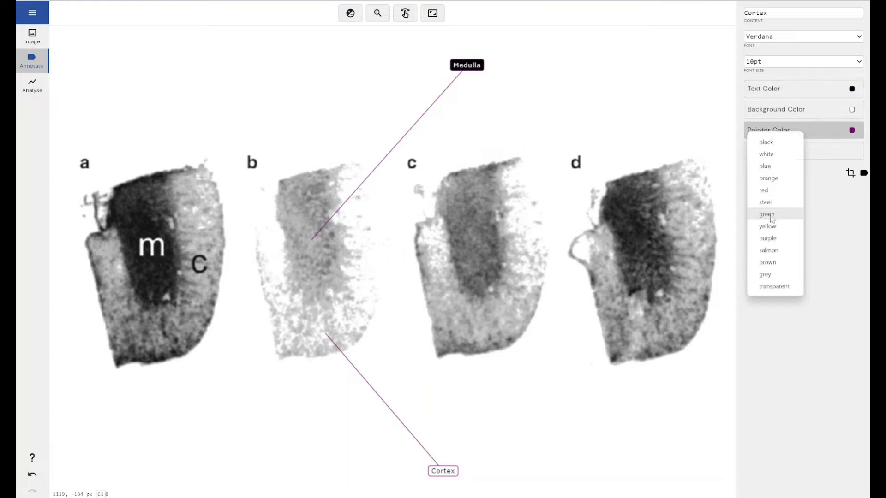
click(770, 215)
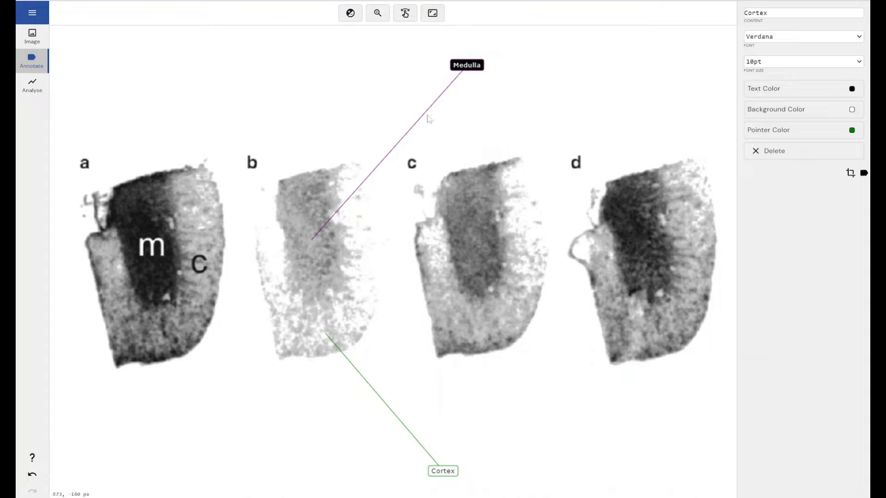
Add an annotation labelled "NSB" just above section b, with a short pointer to its upper edge.
click(305, 158)
drag(305, 159, 306, 141)
text(NSB)
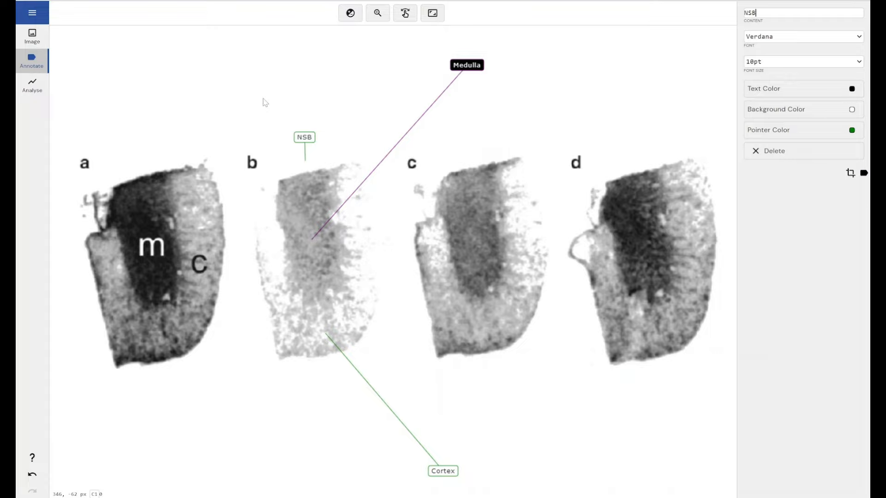
Examine the 3D intensity plot of the four sections from a more frontal angle in the image setup.
click(38, 95)
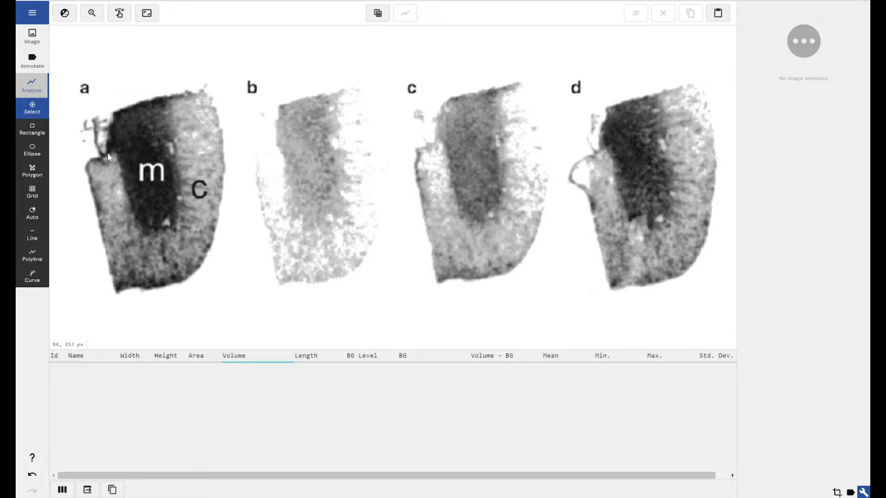
click(21, 33)
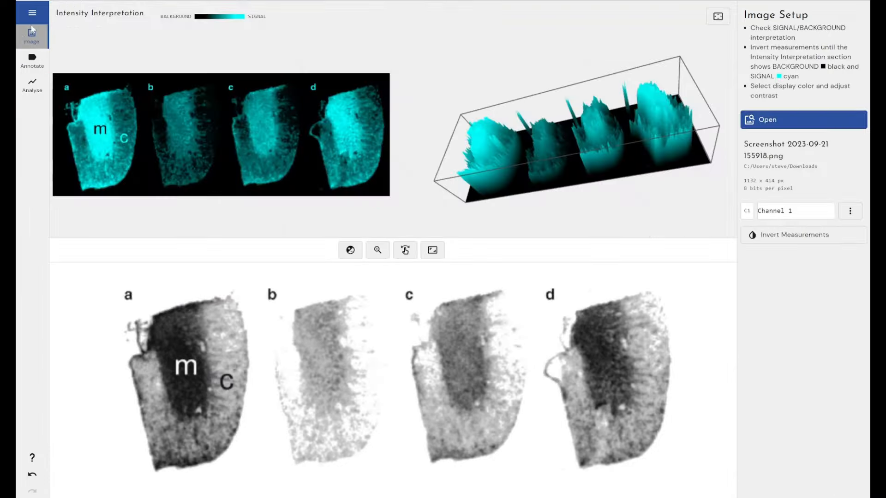
drag(572, 137, 585, 146)
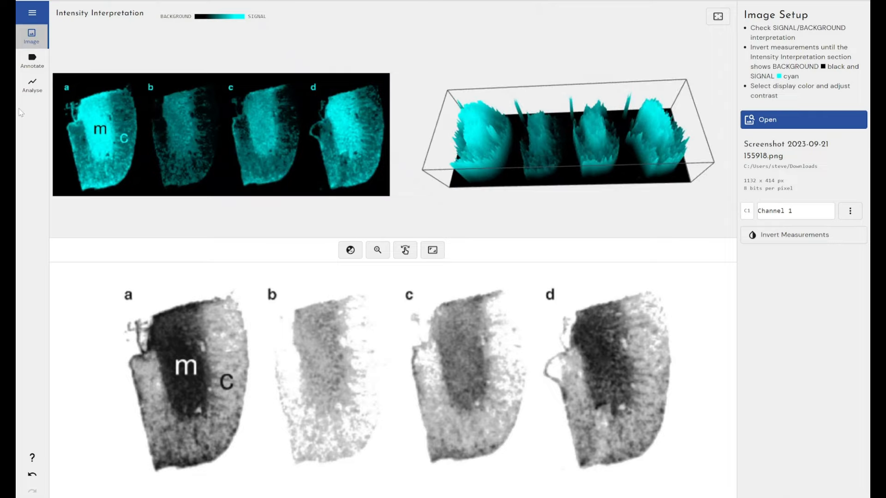
Outline the dark medulla of section a for analysis with a closed polygon about 118 × 227 px.
click(25, 85)
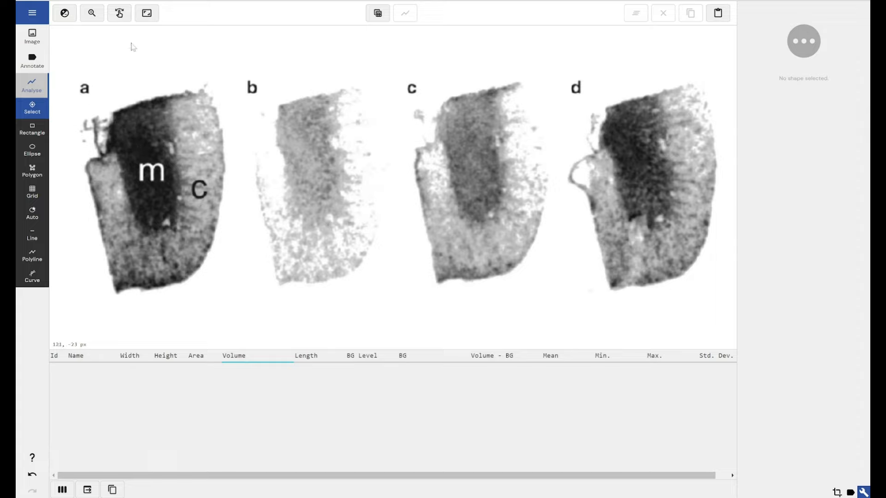
click(92, 13)
drag(74, 91, 244, 296)
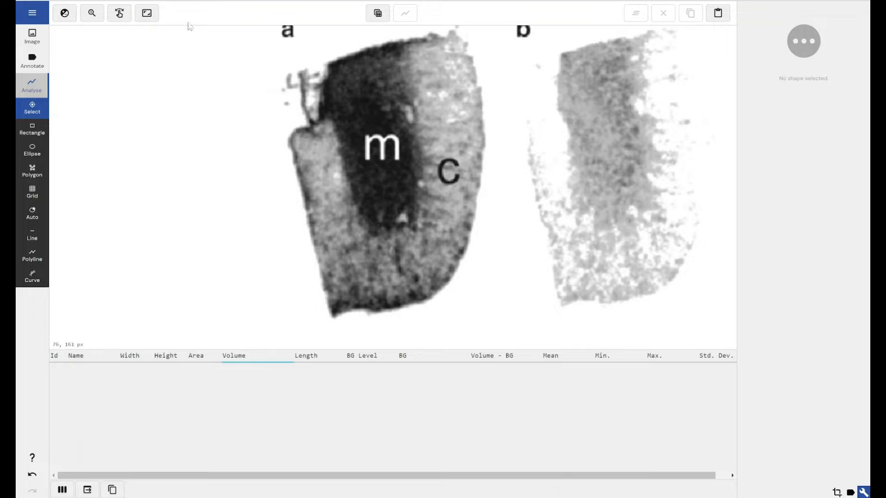
click(32, 171)
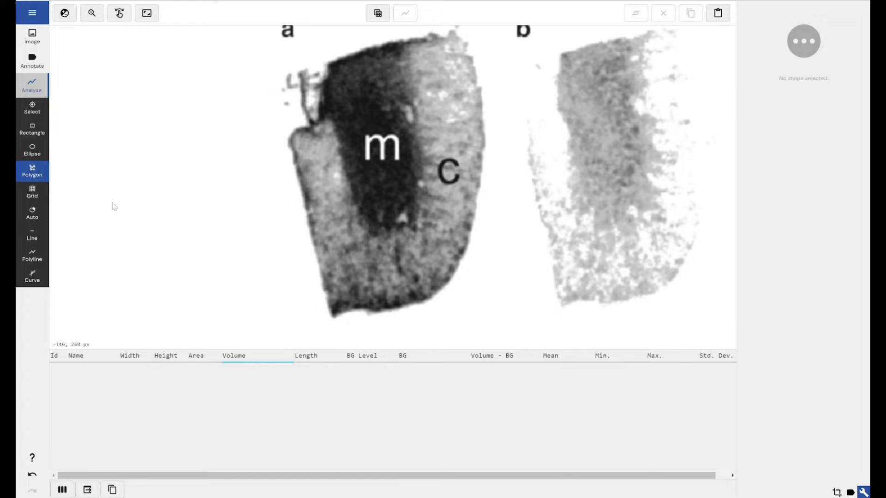
click(328, 65)
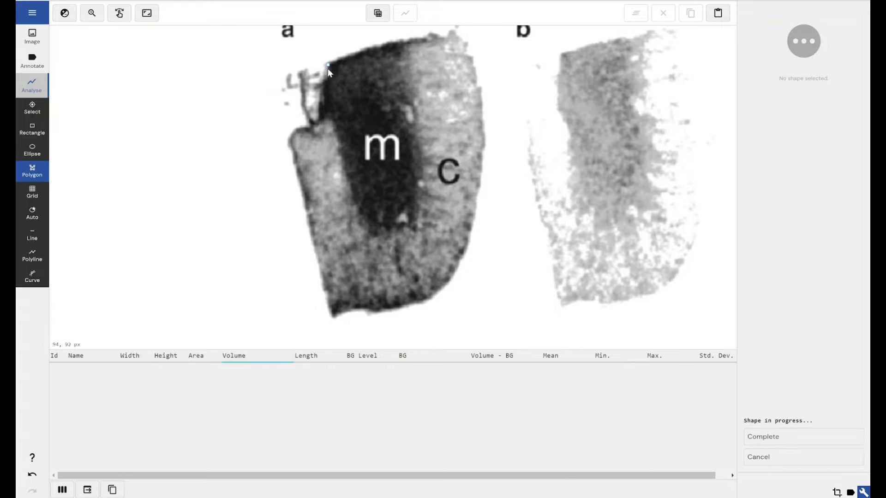
click(319, 120)
click(334, 126)
click(341, 143)
click(345, 162)
click(344, 168)
click(347, 174)
click(353, 187)
click(351, 193)
click(358, 208)
click(364, 215)
click(370, 221)
click(378, 225)
click(390, 225)
click(396, 224)
click(400, 225)
click(409, 225)
click(414, 227)
click(416, 209)
click(416, 185)
click(416, 167)
click(411, 137)
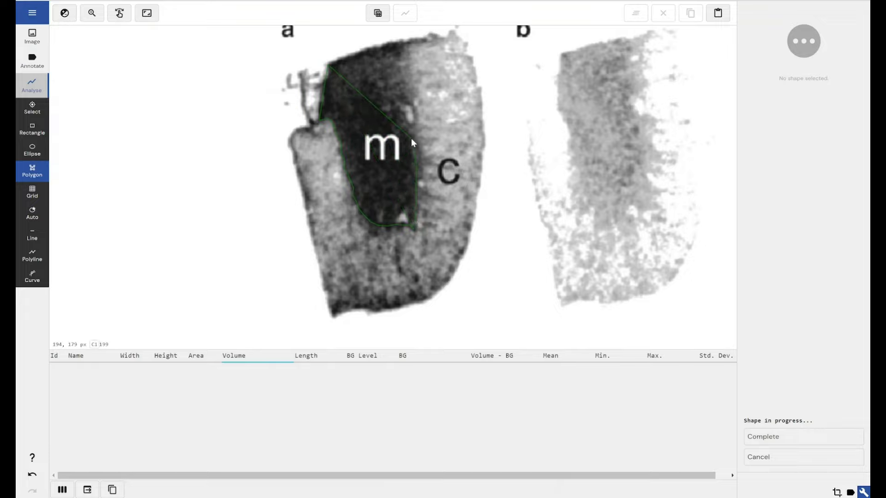
click(409, 105)
click(400, 63)
click(401, 51)
click(403, 41)
click(764, 439)
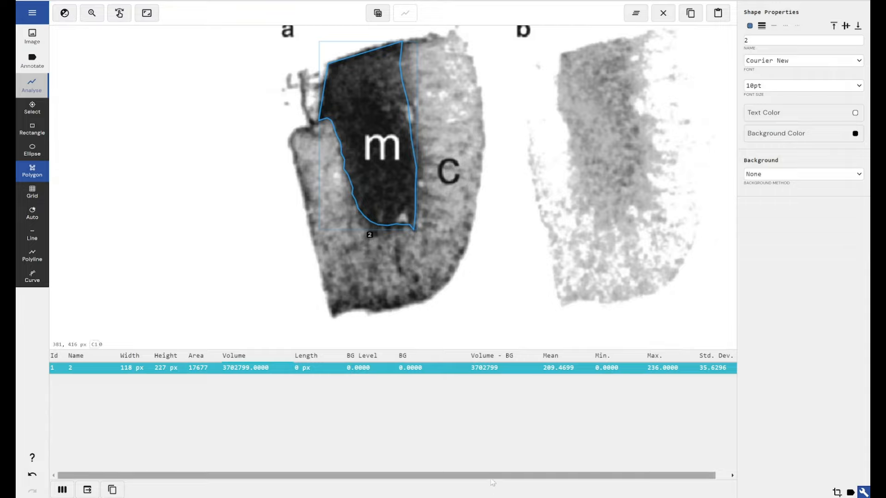
Name the medulla polygon of section a "Sample A - Medulla".
drag(494, 476, 466, 474)
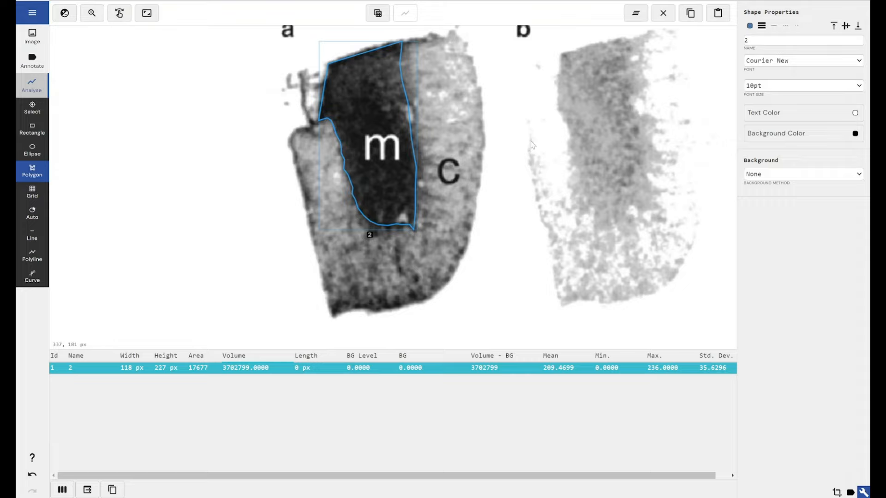
drag(755, 41, 739, 39)
text(Sample A )
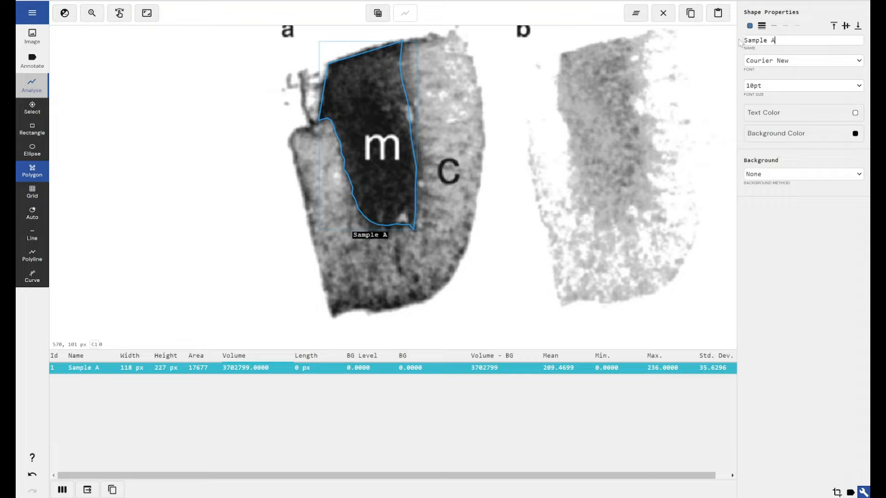
text(- Medulla)
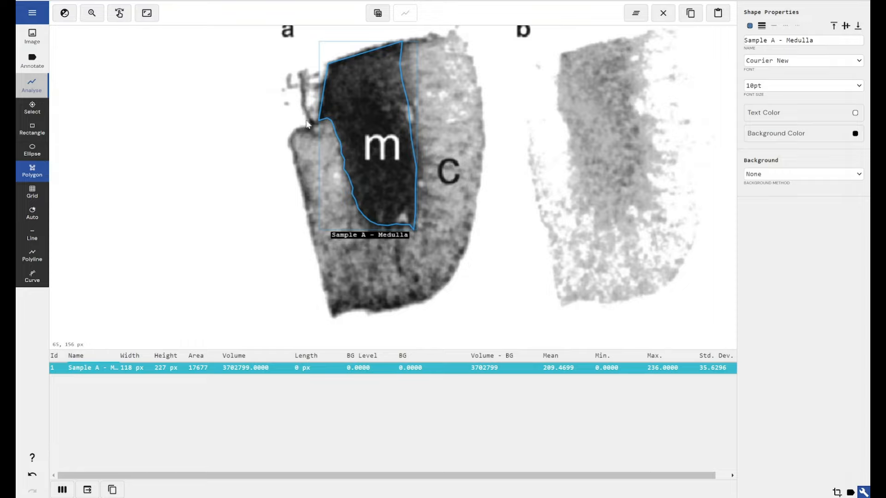
Outline the cortex of section a with a closed polygon about 230 × 342 px, following the medulla boundary on its inner side.
click(300, 73)
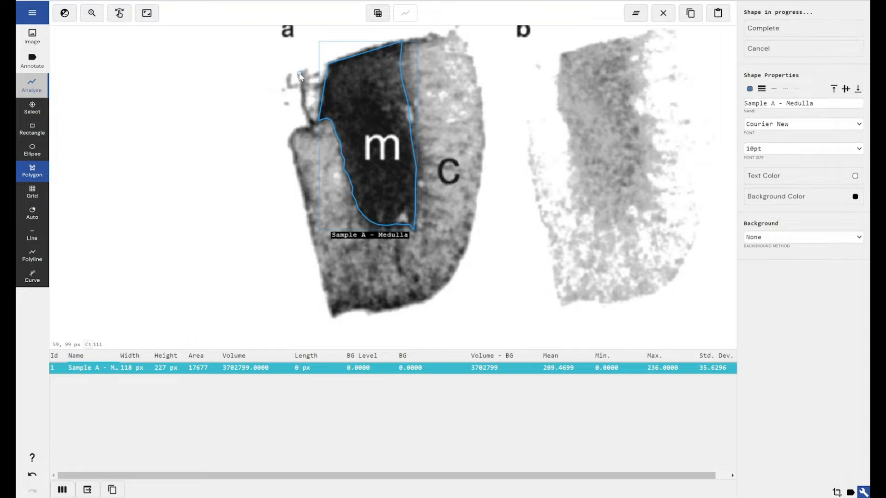
click(309, 124)
click(289, 137)
click(294, 151)
click(308, 205)
click(309, 223)
click(313, 241)
click(317, 252)
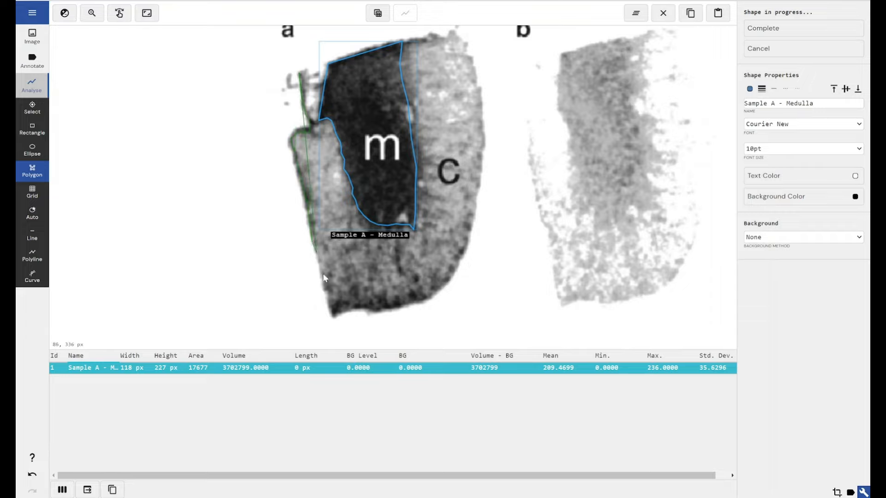
click(325, 288)
click(333, 318)
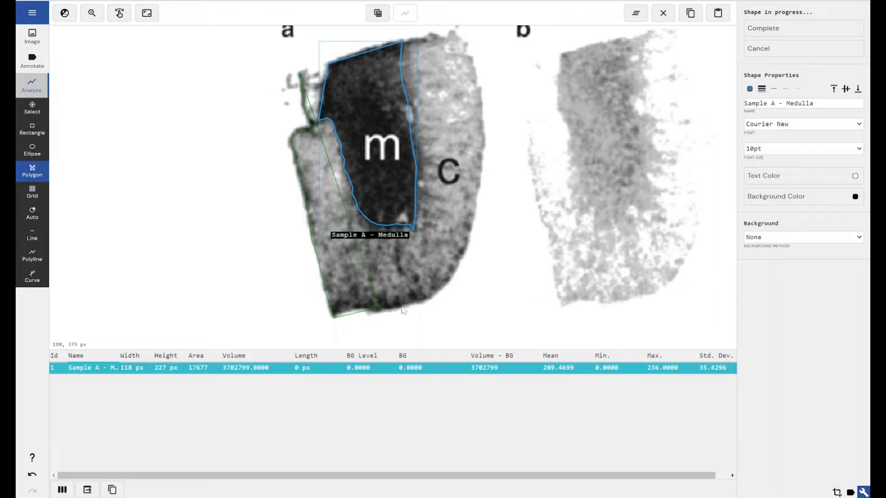
click(443, 289)
click(482, 140)
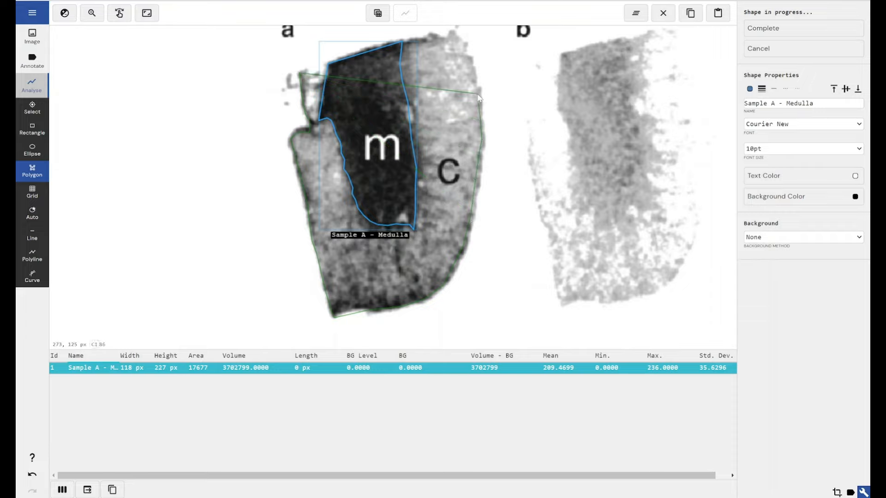
click(476, 79)
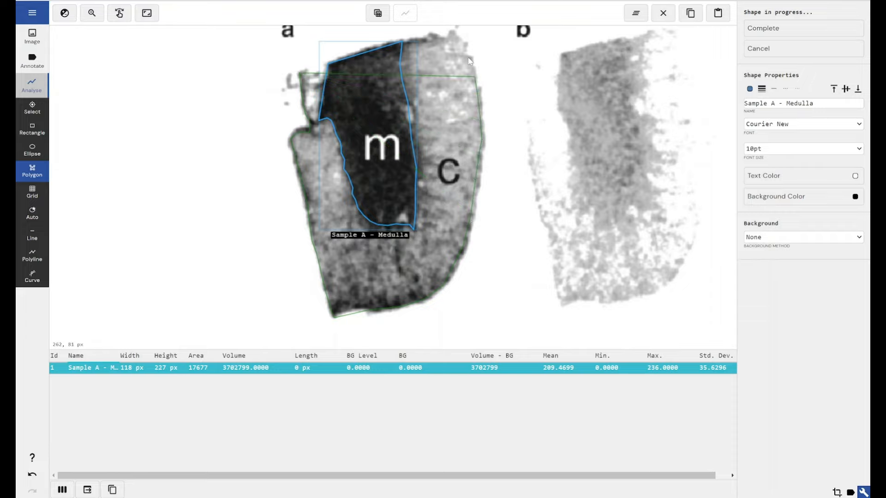
click(453, 35)
click(402, 41)
click(400, 63)
click(403, 76)
click(406, 95)
click(410, 111)
click(409, 129)
click(413, 142)
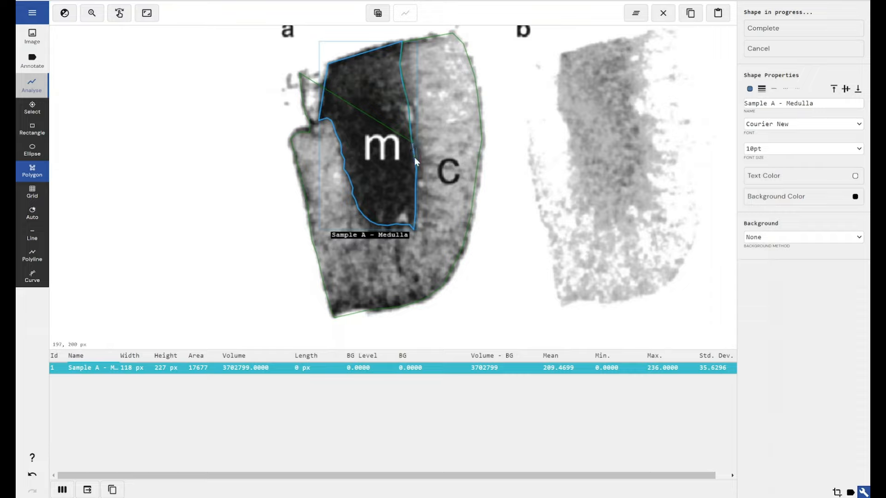
click(414, 160)
click(417, 180)
click(416, 195)
click(416, 216)
click(413, 225)
click(414, 229)
click(399, 227)
click(395, 227)
click(389, 227)
click(376, 225)
click(364, 217)
click(357, 206)
click(350, 181)
click(345, 162)
click(339, 145)
click(335, 137)
click(317, 120)
click(323, 82)
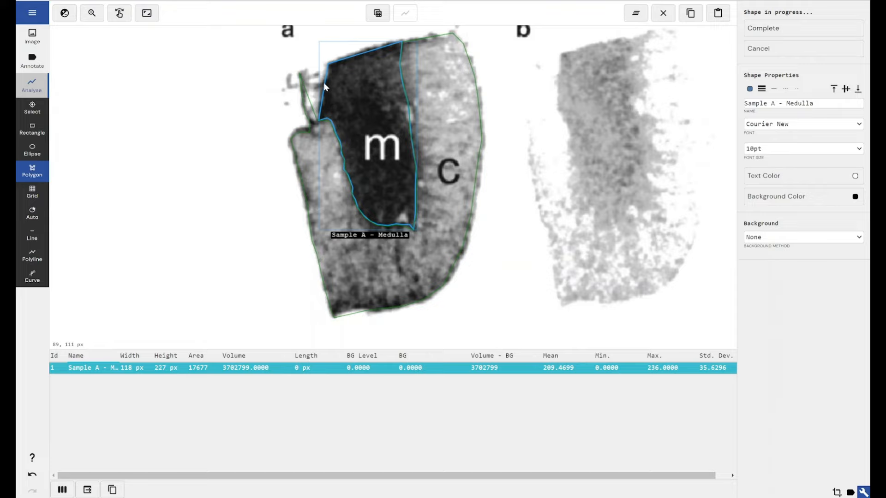
click(300, 73)
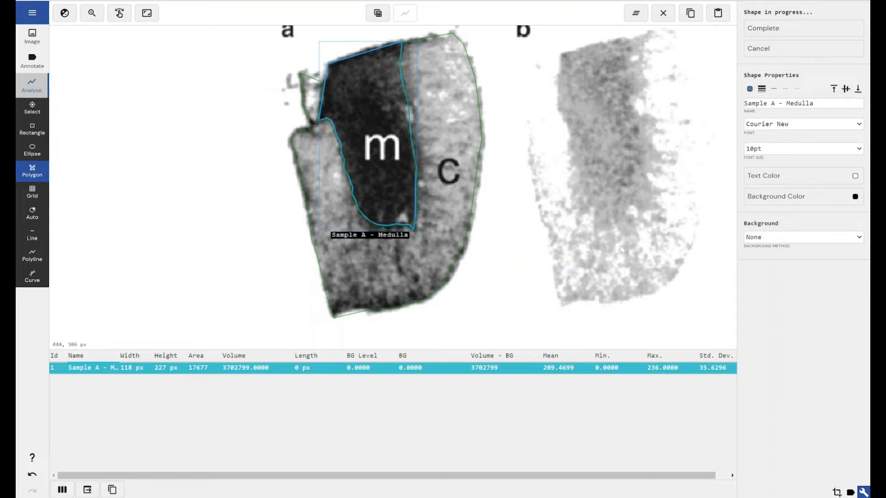
click(796, 30)
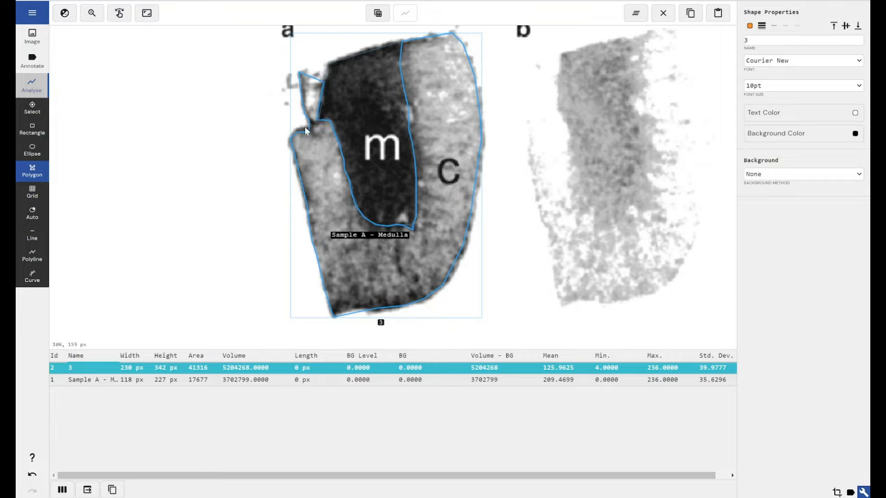
Outline the medulla of section b with a closed polygon about 128 × 238 px.
click(560, 53)
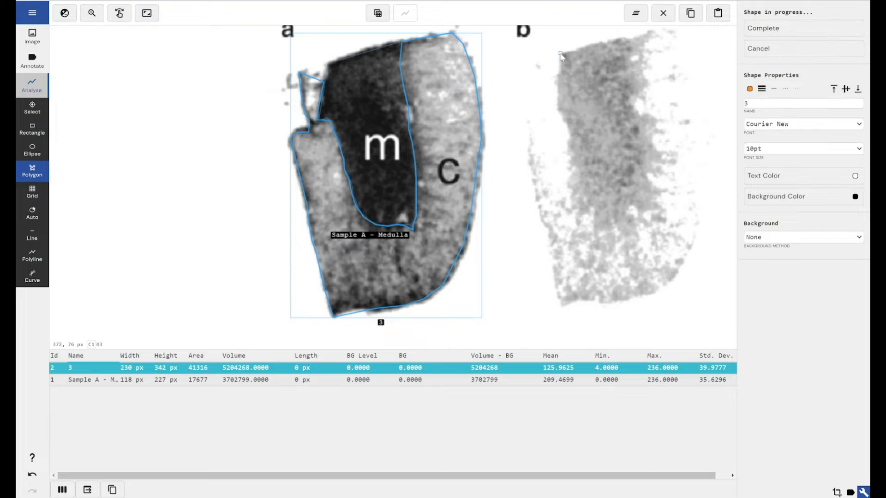
click(557, 88)
click(557, 110)
click(568, 126)
click(569, 147)
click(568, 168)
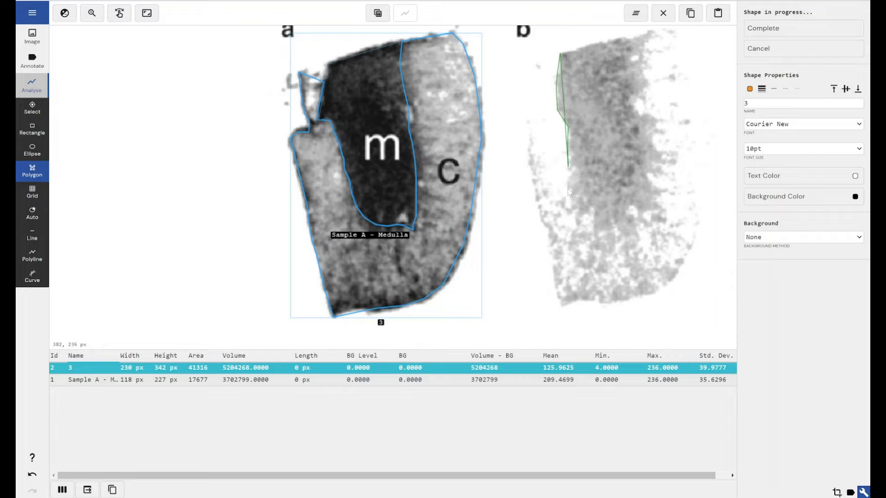
click(568, 189)
click(577, 212)
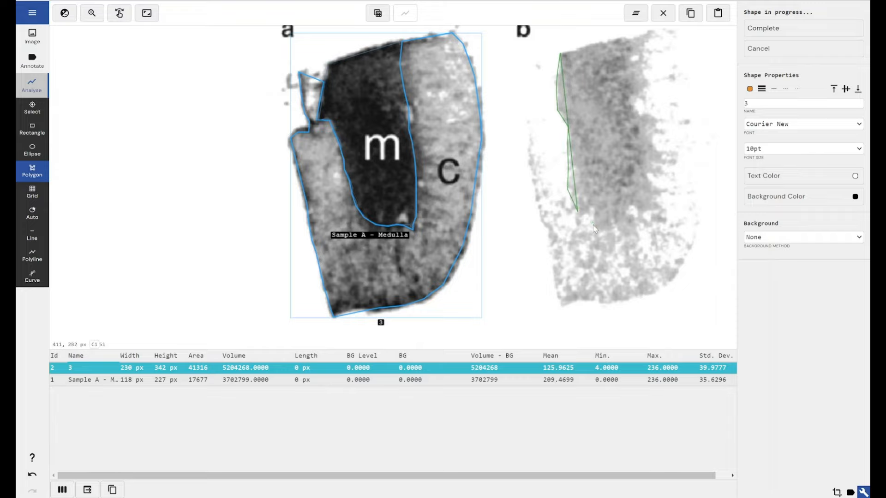
click(593, 224)
click(636, 233)
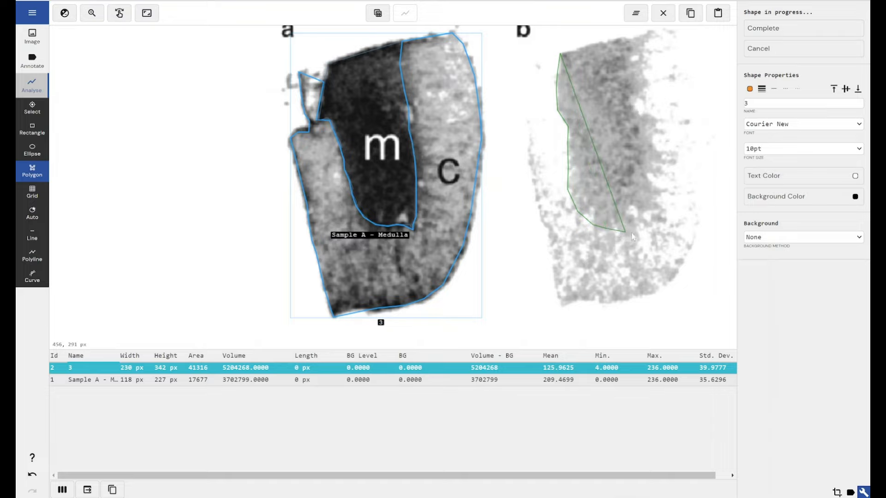
click(652, 221)
click(660, 196)
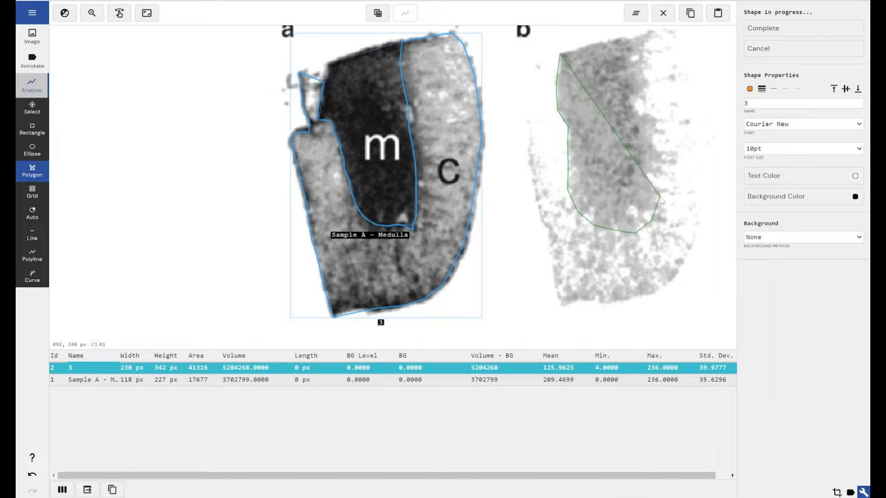
click(661, 175)
click(662, 156)
click(657, 133)
click(657, 109)
click(652, 83)
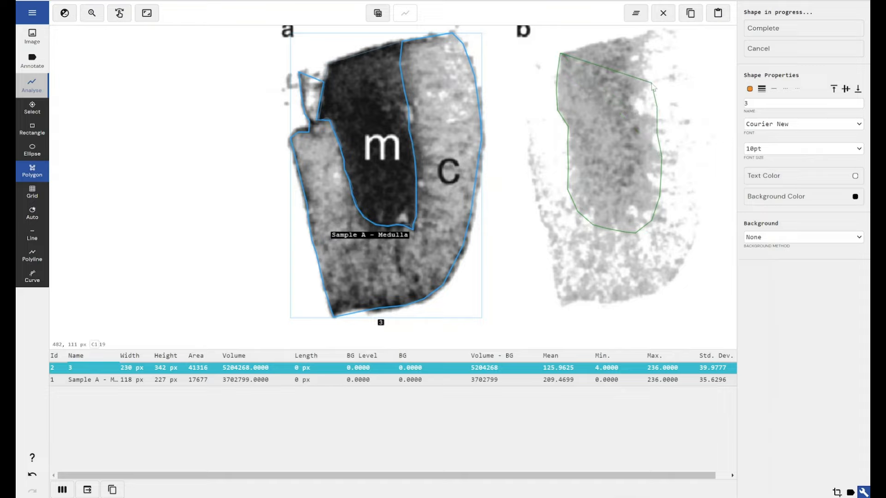
click(646, 39)
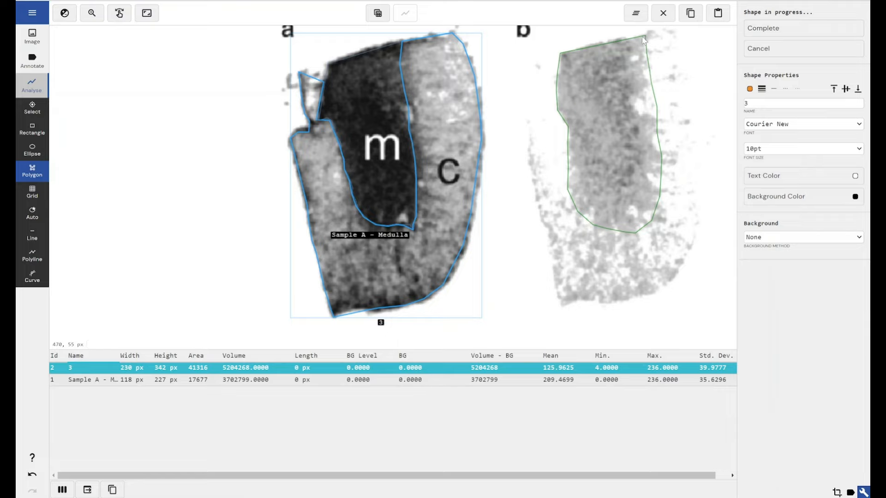
click(758, 30)
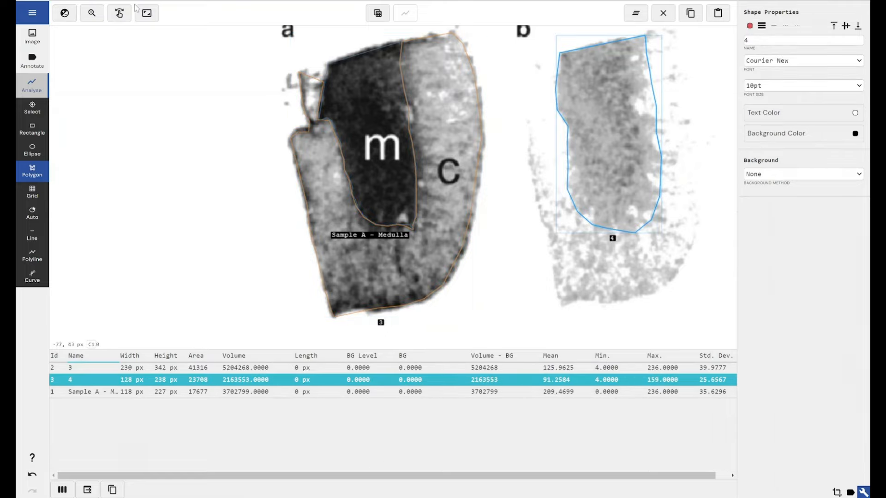
Delete the hand-drawn medulla polygon of section b.
click(147, 13)
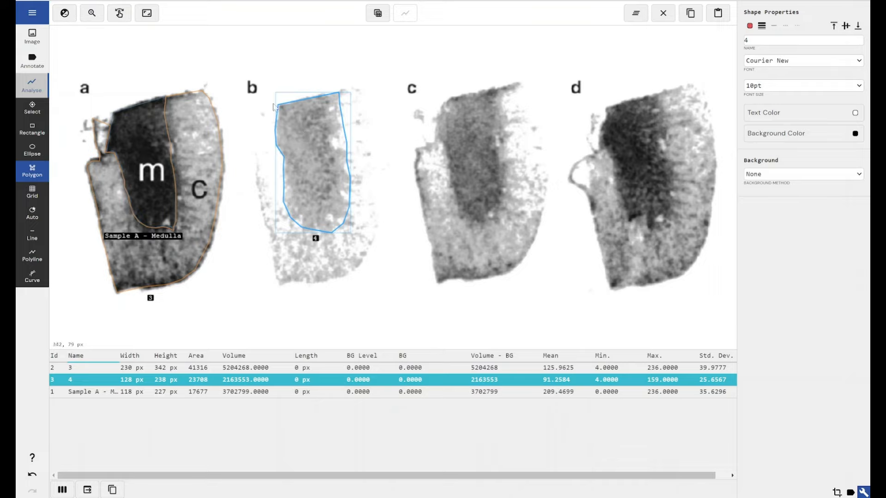
click(32, 107)
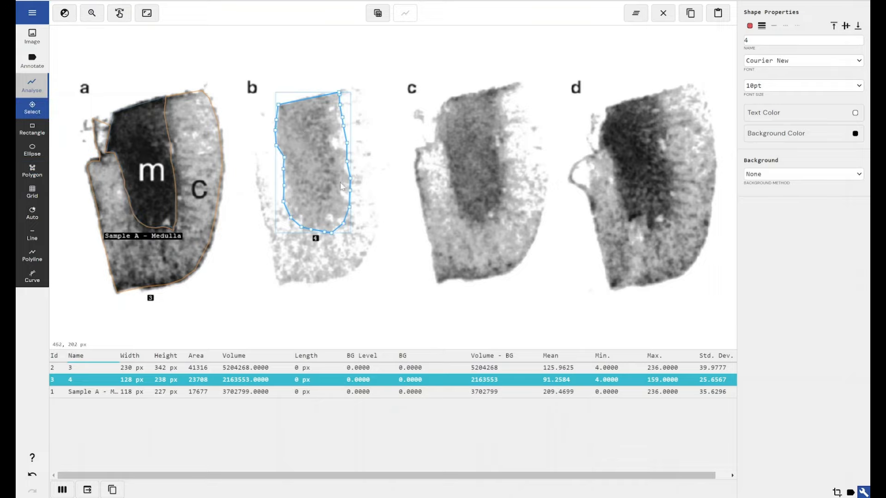
key(Delete)
Duplicate the "Sample A - Medulla" polygon and place the copy over the medulla of section b.
click(154, 202)
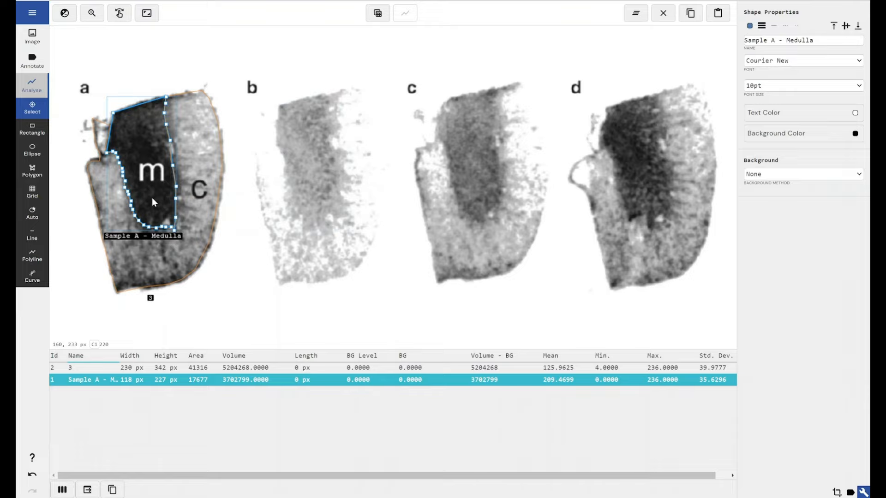
key(ctrl+v)
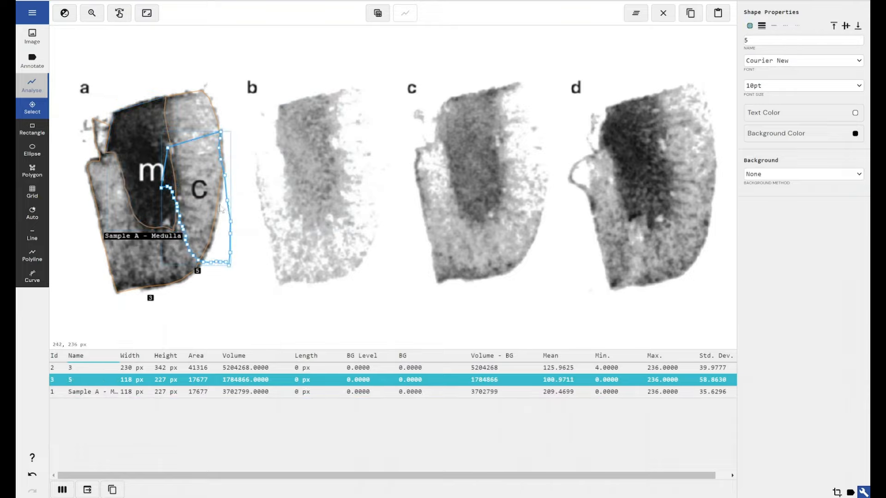
drag(221, 226, 349, 186)
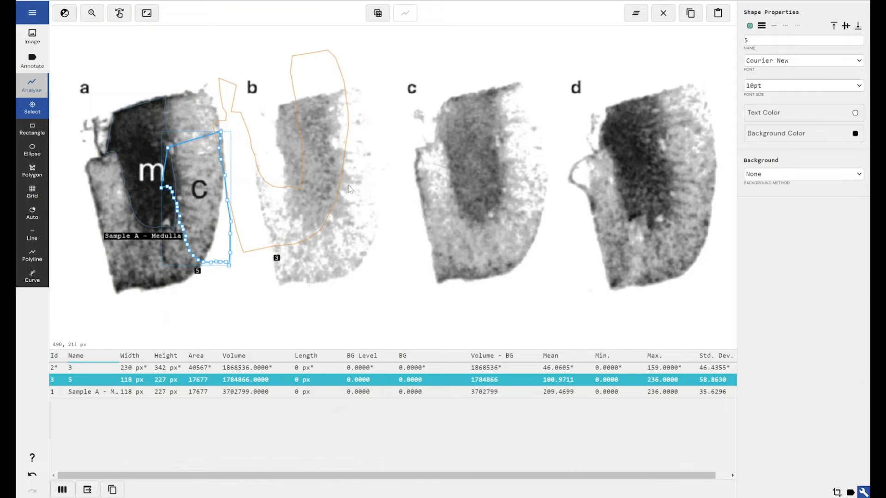
key(ctrl+z)
drag(233, 236, 338, 202)
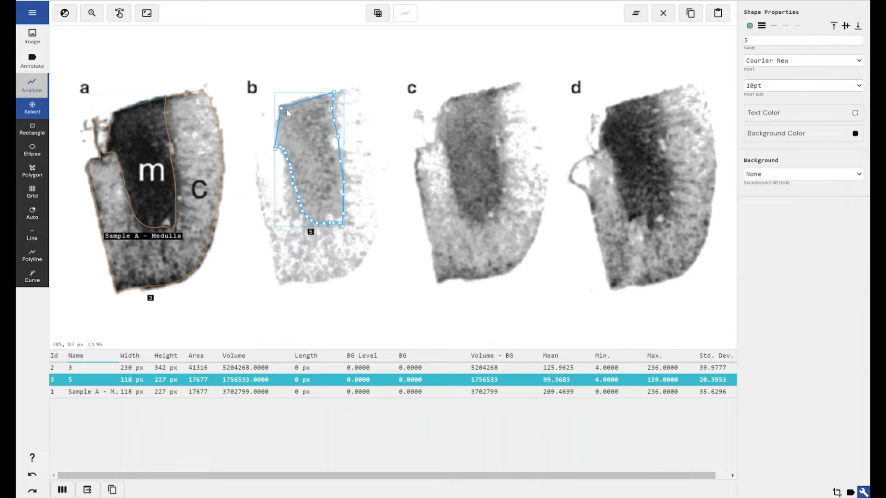
Duplicate the cortex polygon of section a and place the copy over the cortex of section b.
click(187, 133)
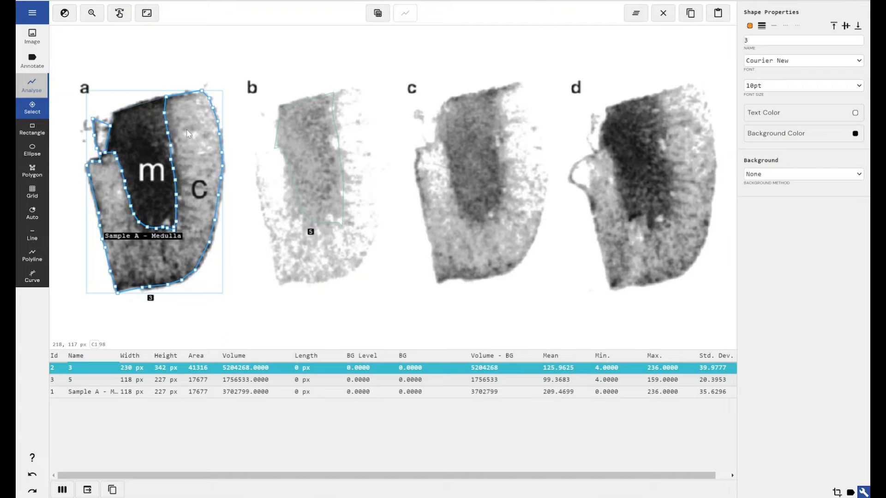
key(ctrl+c)
key(ctrl+v)
drag(203, 198, 368, 190)
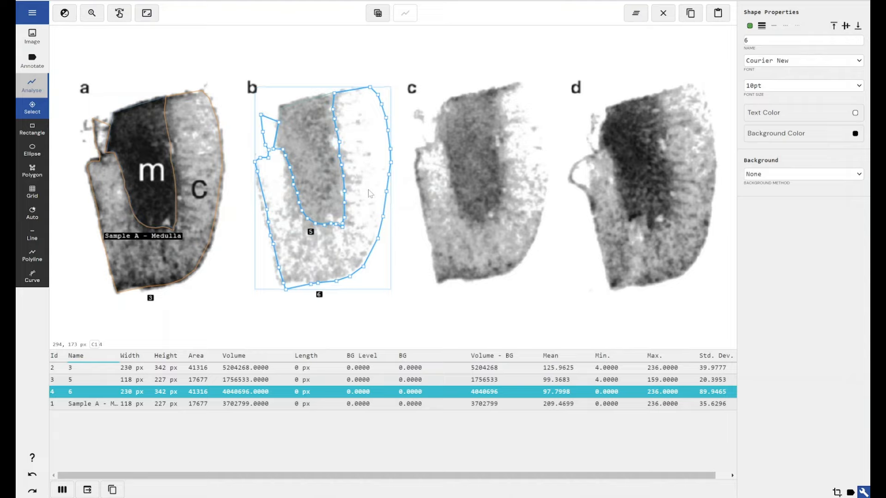
Set the background of "Sample A - Medulla" to Shape Mean, using section b's medulla polygon 5 as background shape.
click(153, 167)
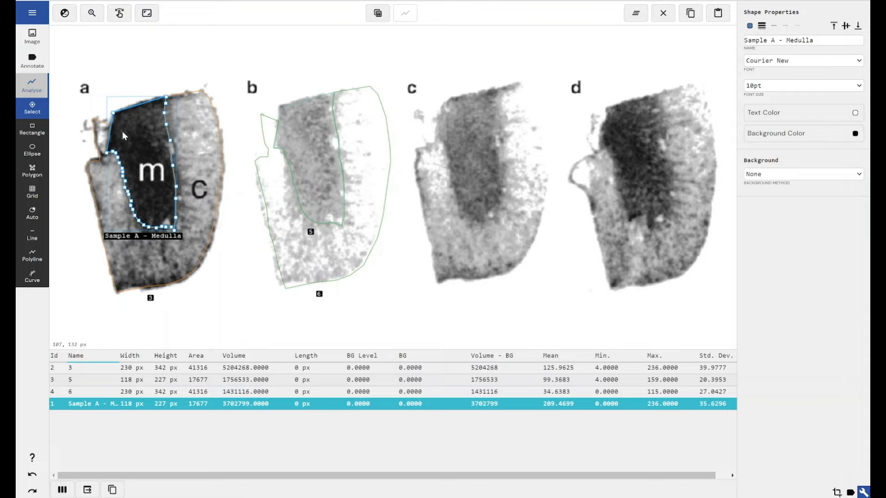
click(800, 175)
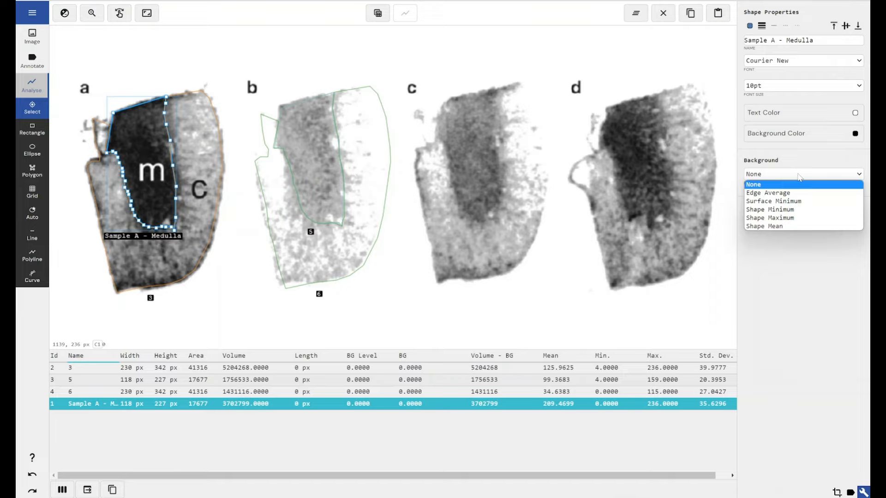
click(795, 229)
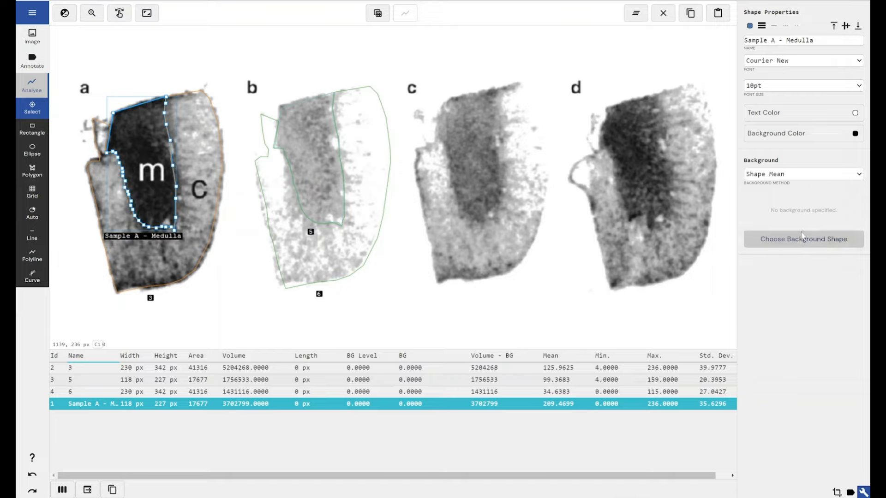
click(800, 241)
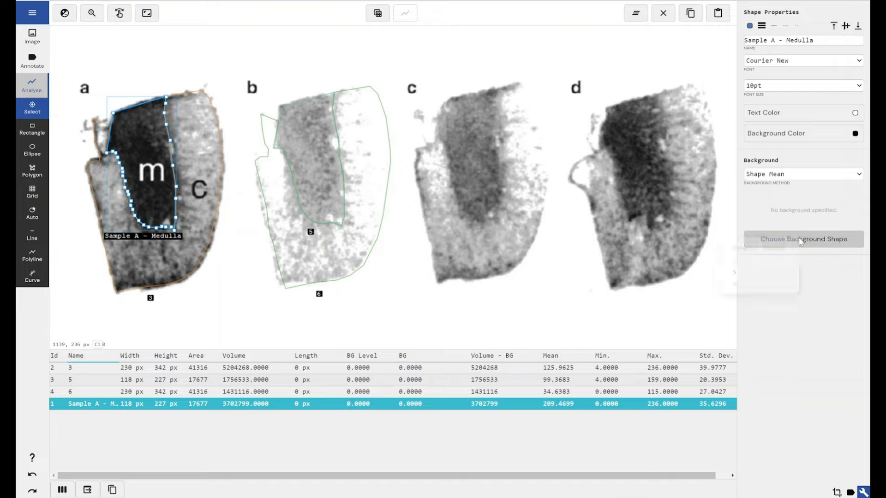
click(791, 211)
click(790, 178)
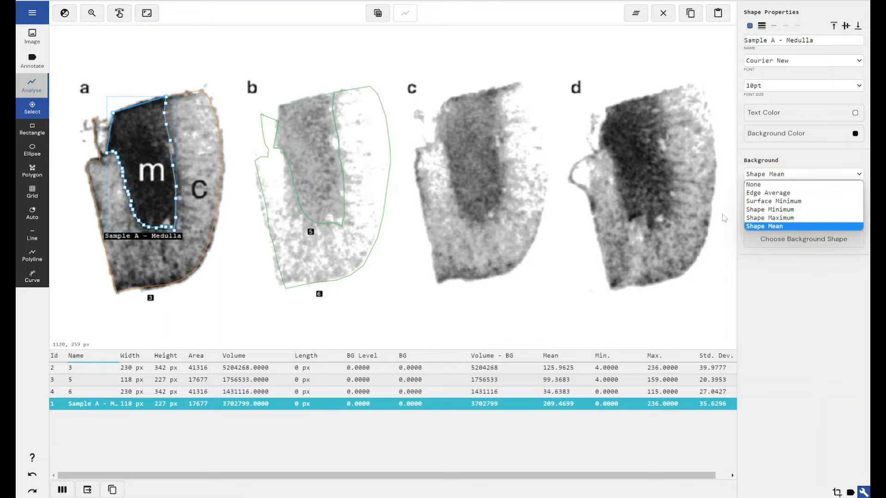
click(766, 226)
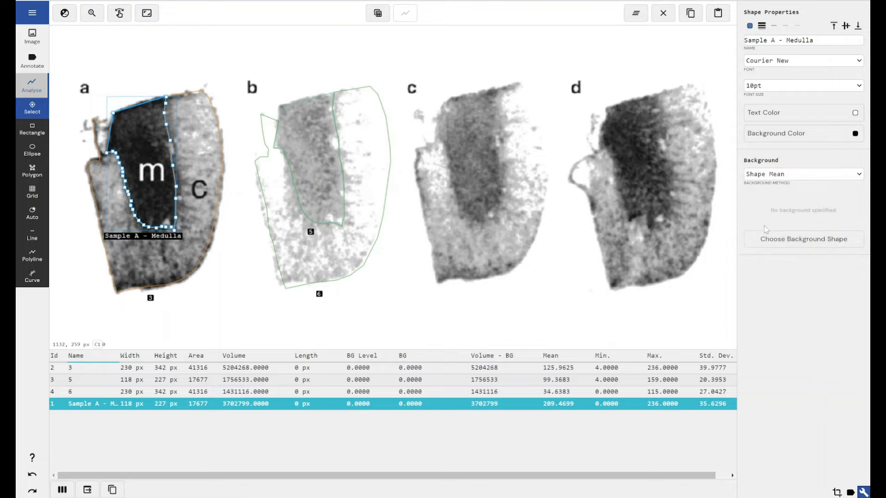
click(803, 240)
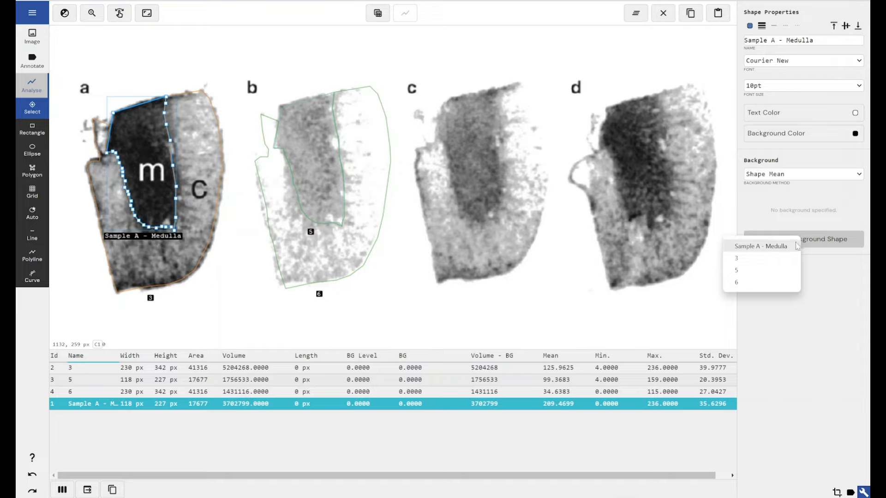
click(757, 271)
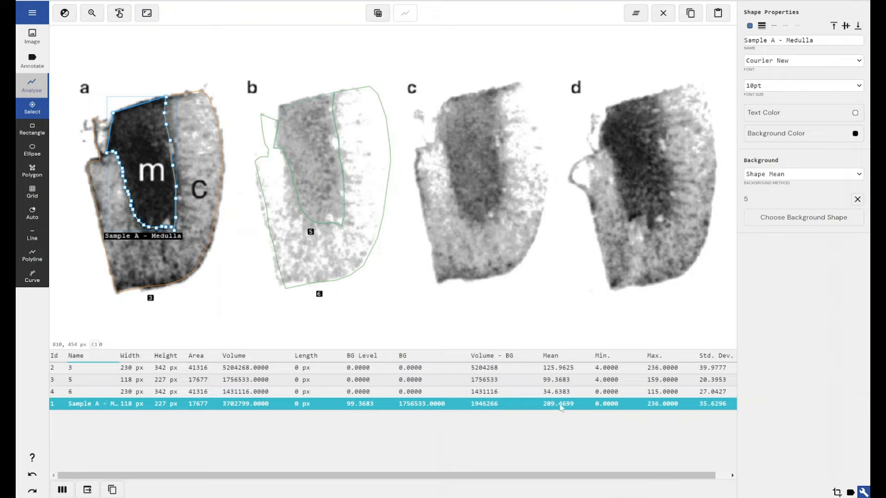
drag(659, 477, 706, 477)
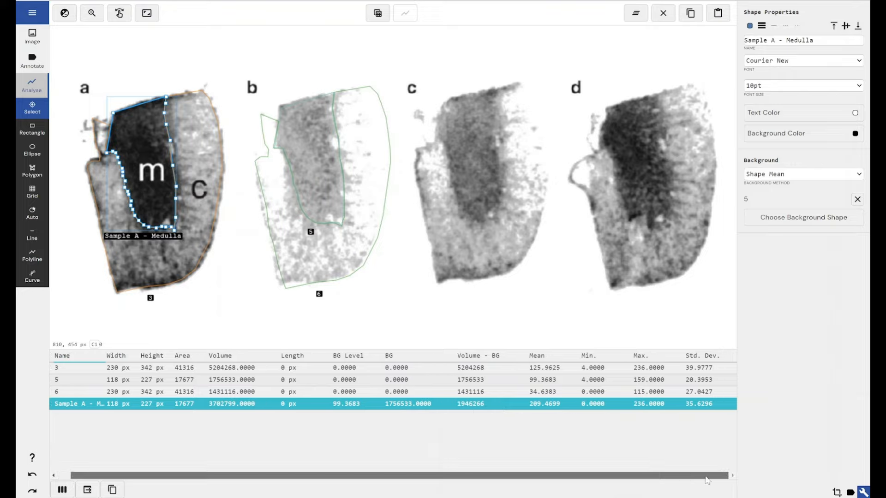
drag(477, 476, 464, 475)
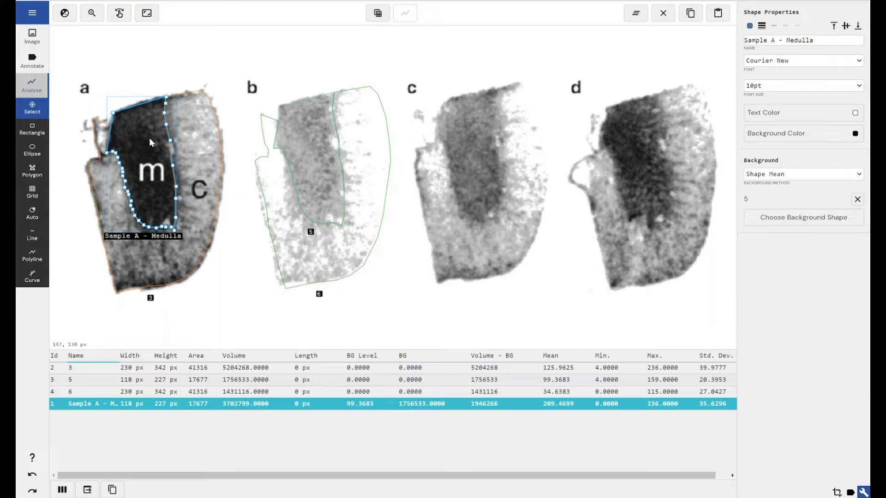
Set the background of section a's cortex polygon to Shape Mean, using section b's cortex polygon 6 as background shape.
click(190, 146)
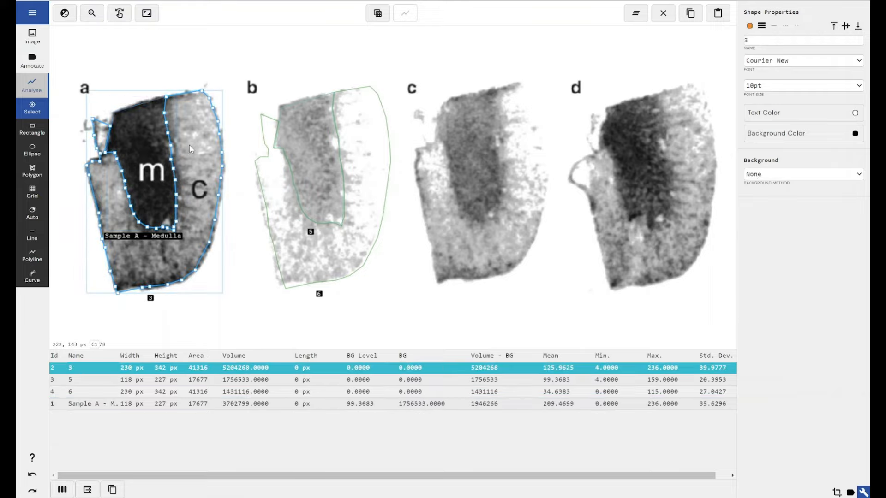
click(753, 174)
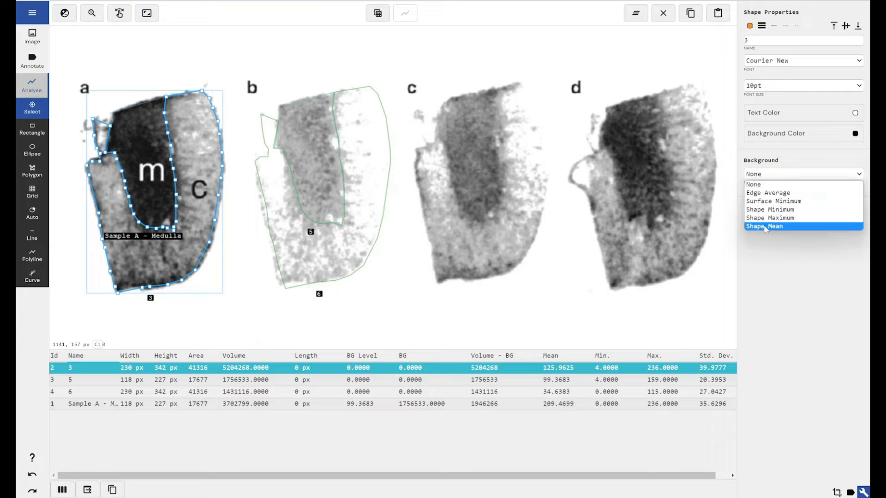
click(766, 226)
click(785, 237)
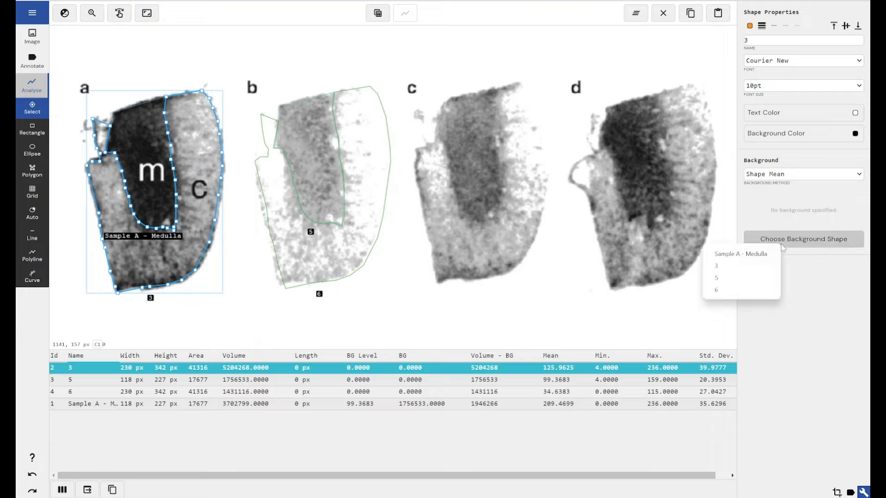
click(747, 290)
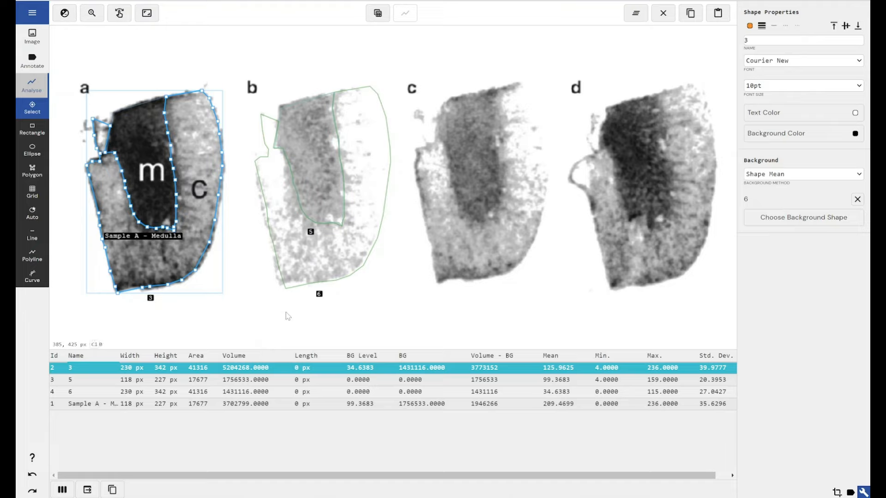
Duplicate the medulla polygon of section b.
click(318, 188)
key(ctrl+c)
key(ctrl+v)
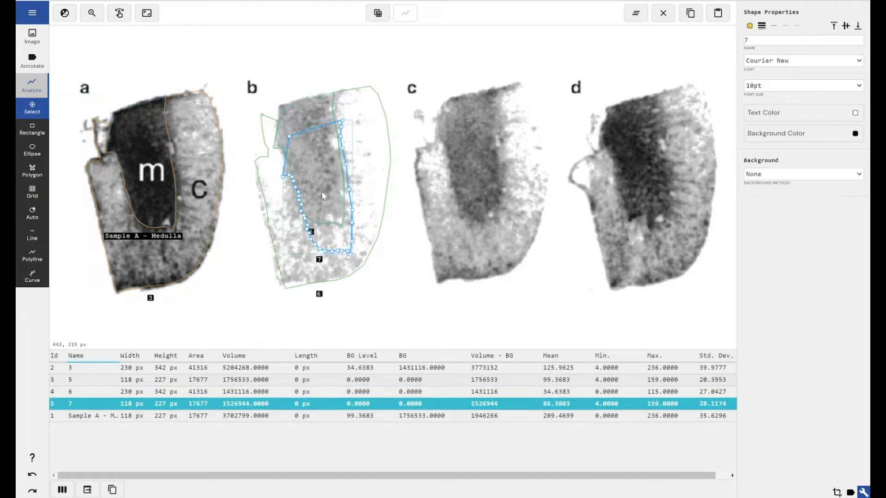
drag(335, 192, 471, 175)
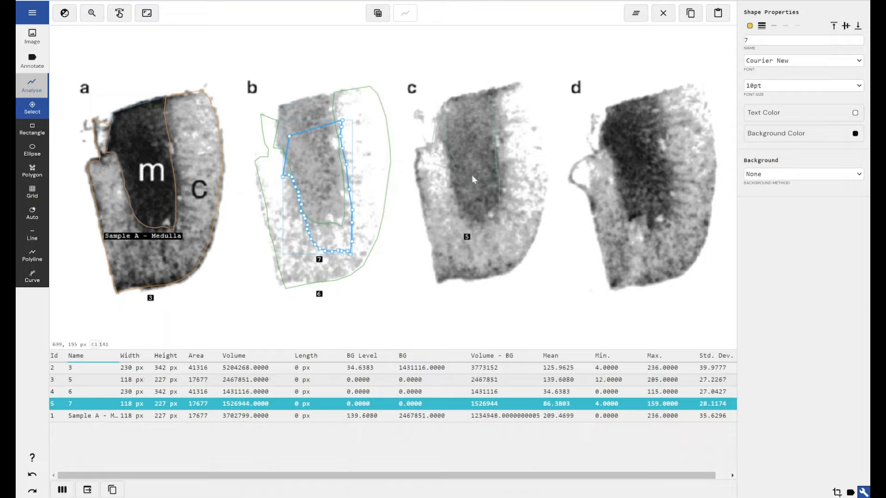
key(ctrl+z)
drag(321, 236, 546, 236)
key(ctrl+z)
key(ctrl+z)
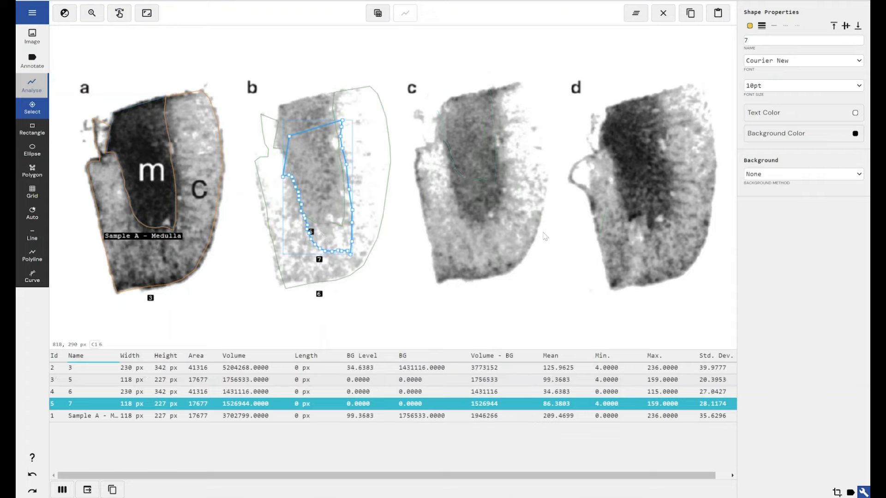
drag(325, 241, 405, 244)
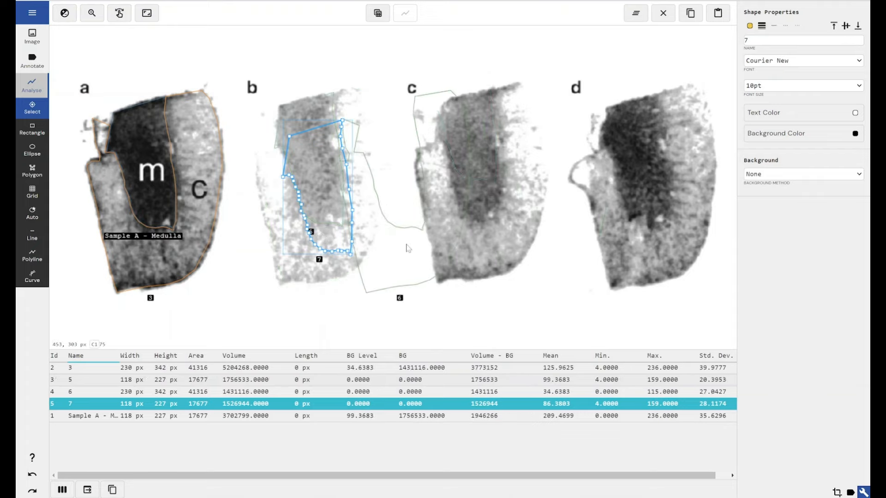
key(ctrl+z)
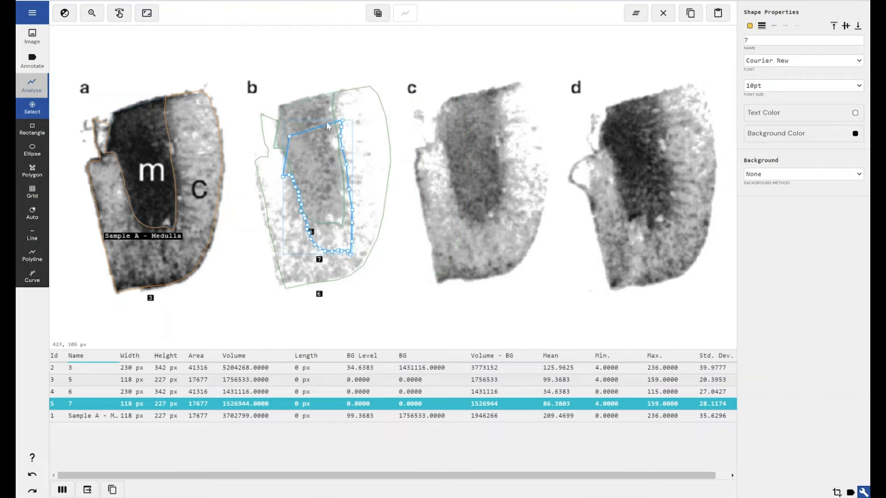
drag(342, 128, 384, 123)
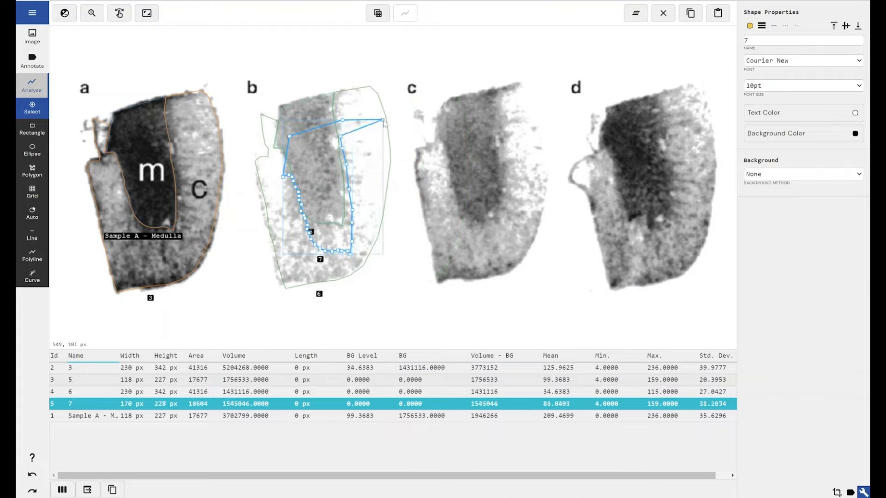
key(ctrl+z)
drag(316, 165, 394, 150)
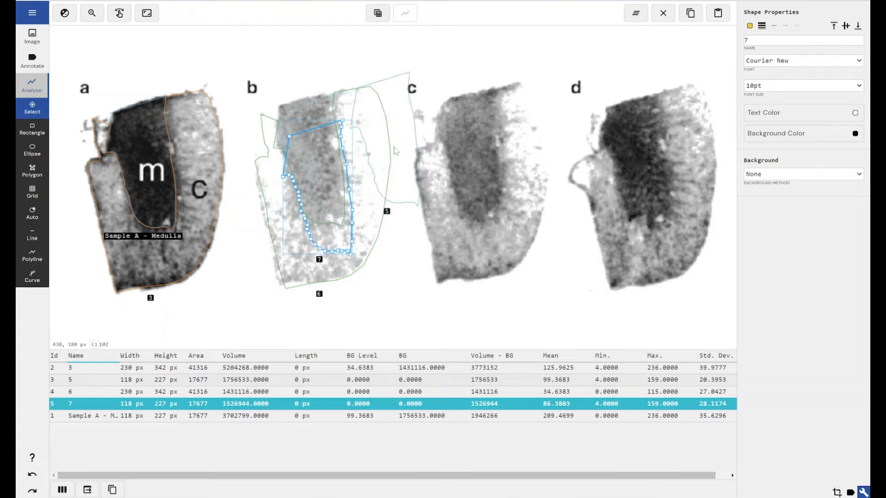
key(ctrl+z)
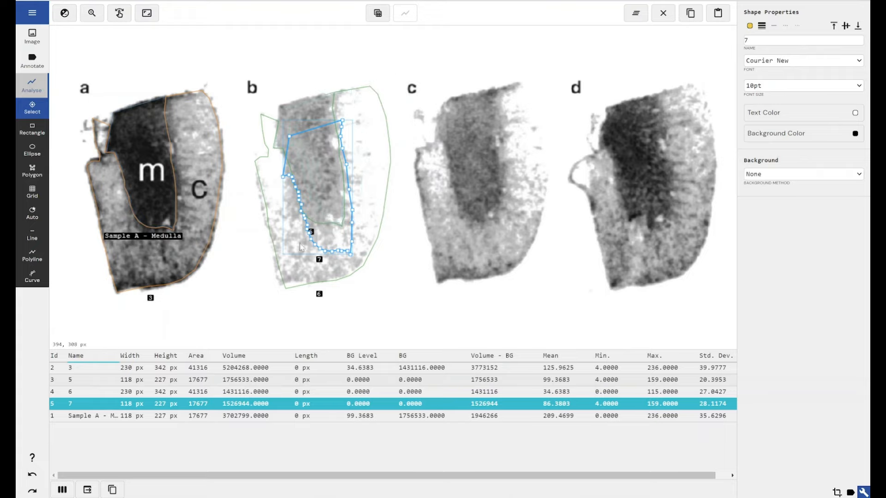
drag(295, 247, 388, 233)
key(ctrl+z)
drag(328, 231, 392, 224)
key(ctrl+z)
drag(325, 175, 436, 109)
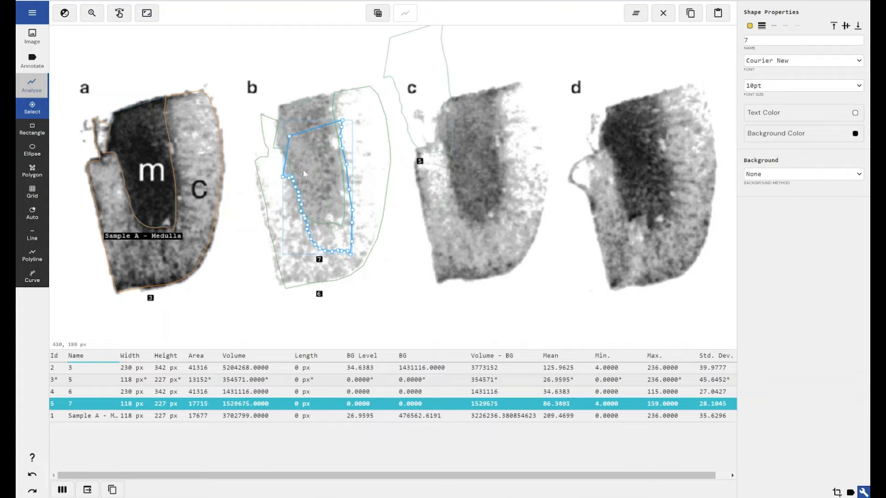
drag(318, 169, 356, 178)
key(ctrl+z)
key(ctrl+z)
key(ctrl+z)
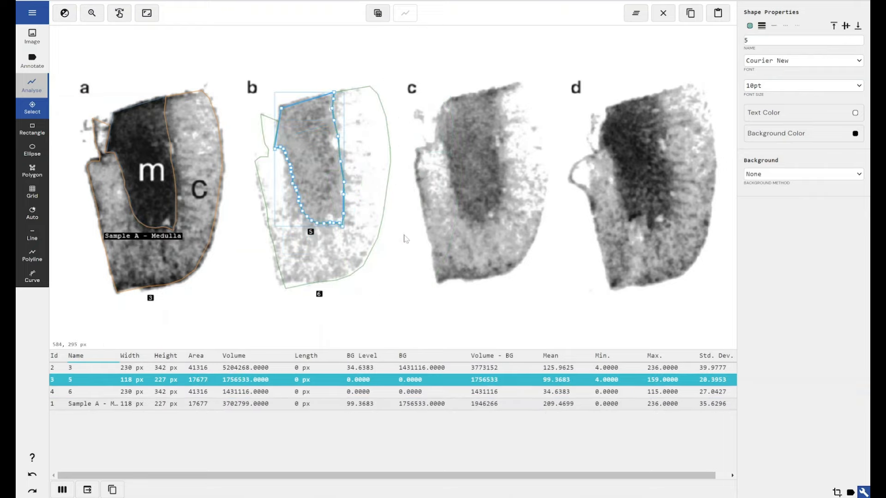
Paste two copies of section b's medulla polygon and place them over the medullas of sections c and d.
key(ctrl+v)
drag(405, 238, 473, 175)
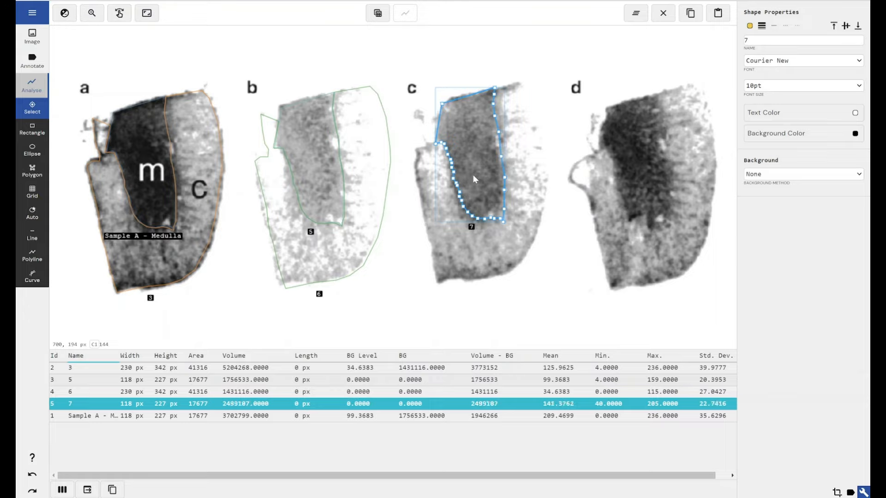
key(ctrl+v)
drag(513, 196, 496, 188)
drag(480, 226, 641, 205)
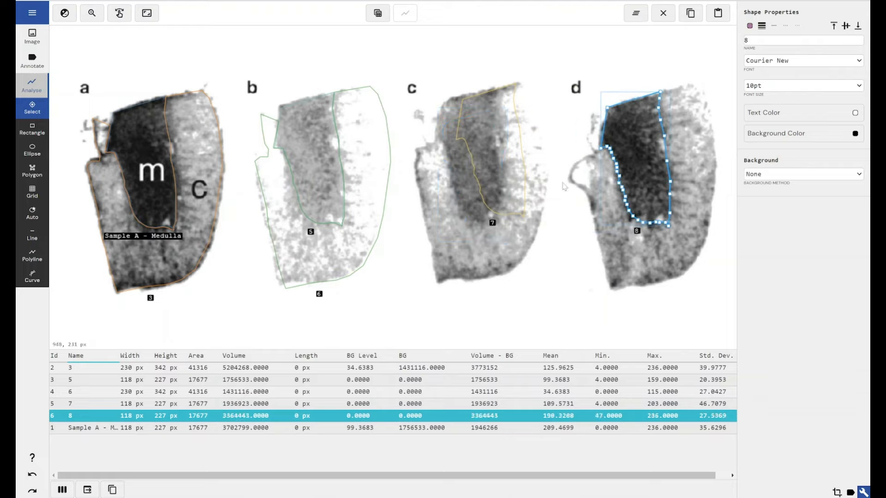
click(494, 175)
drag(495, 168, 477, 172)
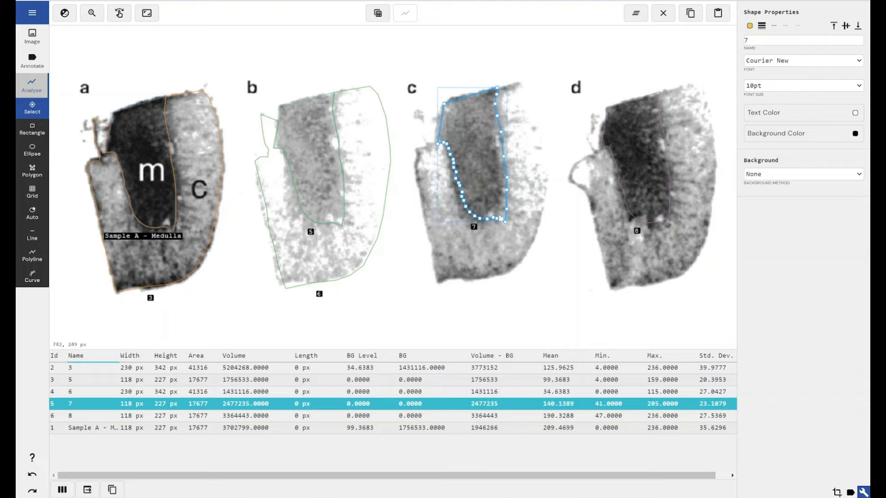
Set the background of section c's medulla polygon 7 to Shape Mean, using section b's medulla polygon 5 as background shape.
click(644, 182)
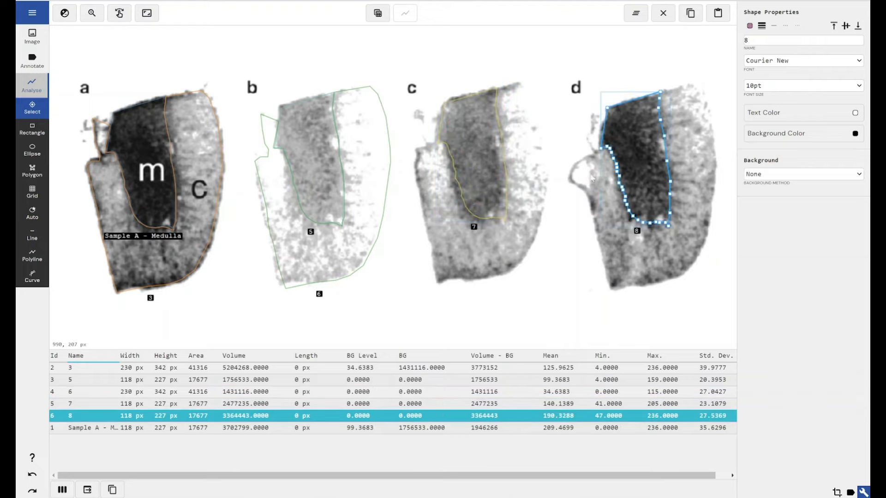
click(473, 155)
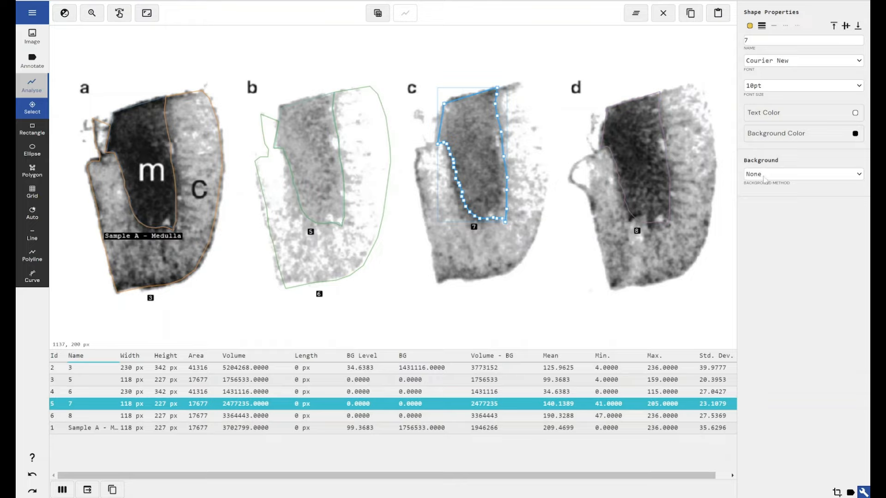
click(803, 174)
click(786, 223)
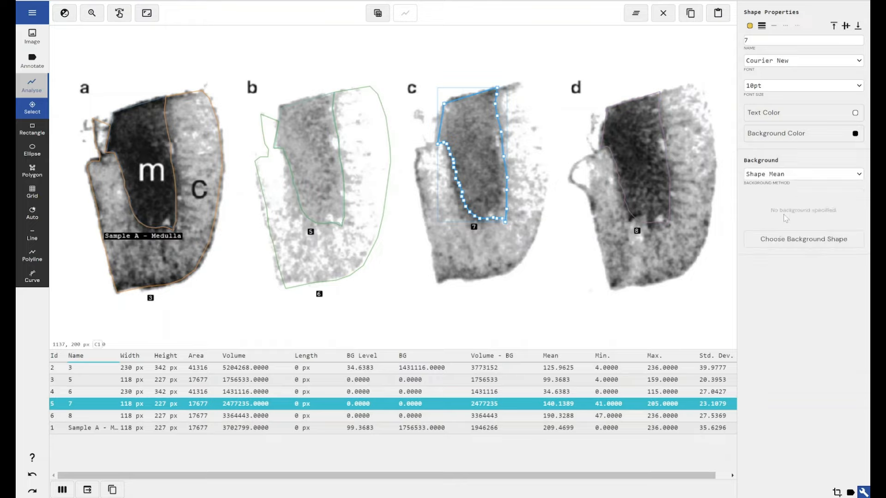
click(806, 238)
click(751, 270)
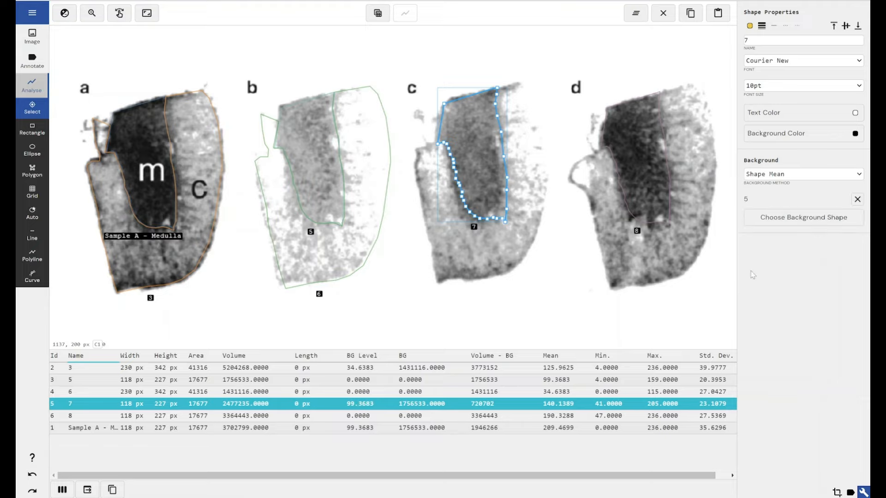
Set the background of section d's medulla polygon 8 to Shape Mean, using section b's medulla polygon 5 as background shape.
click(631, 177)
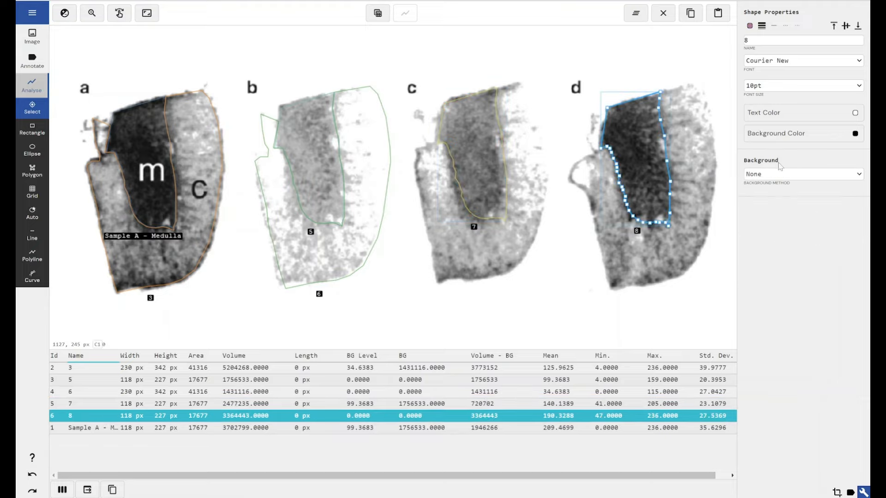
click(777, 176)
click(785, 227)
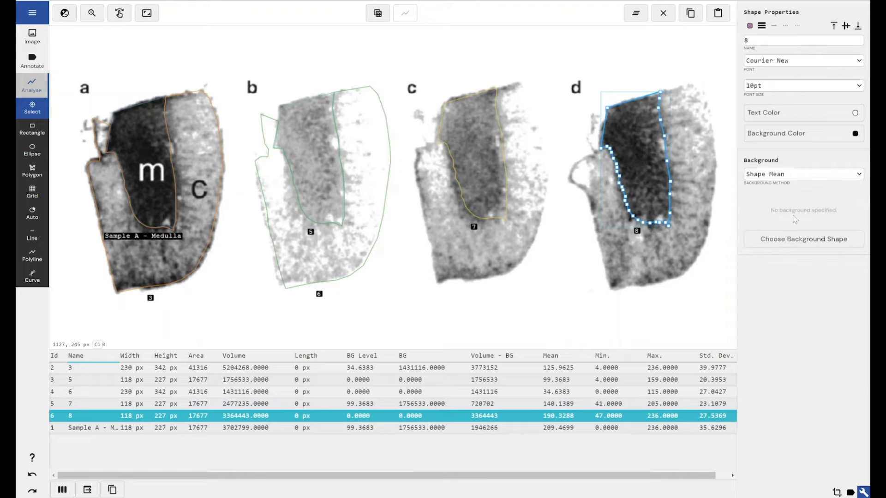
click(795, 238)
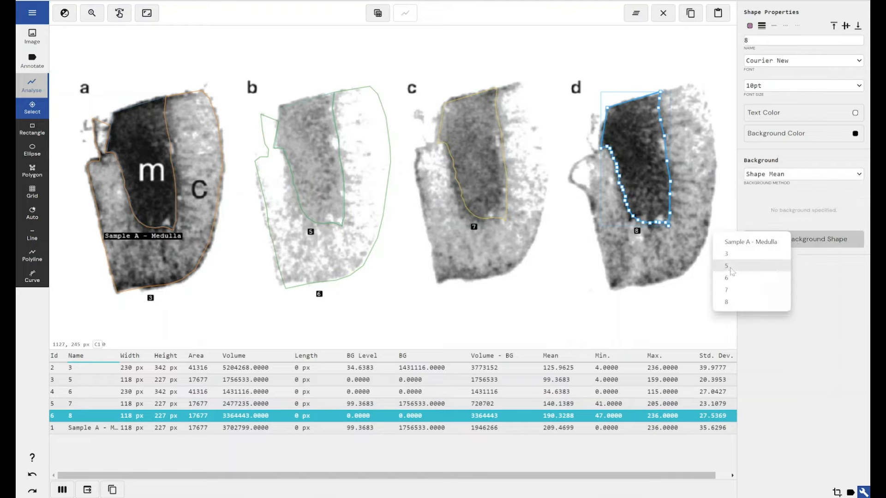
click(729, 267)
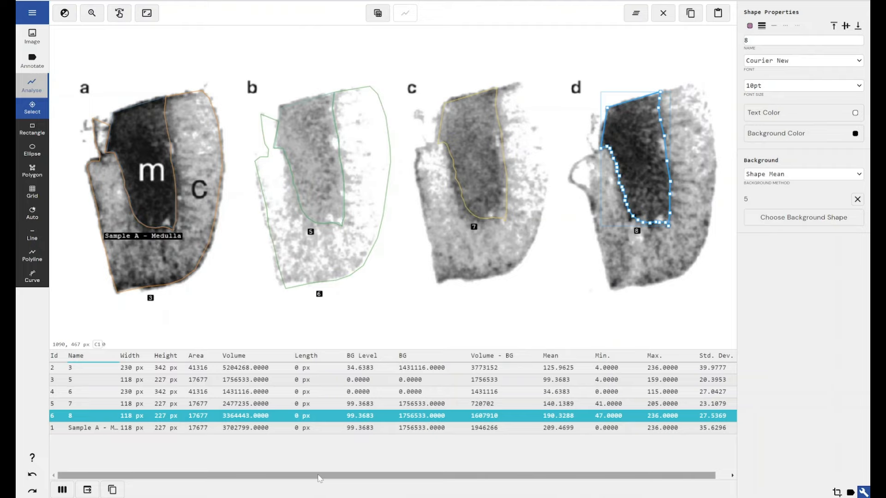
Compare the background levels and background-corrected volumes of the medulla polygons of sections a, c and d.
click(368, 404)
click(367, 415)
click(365, 428)
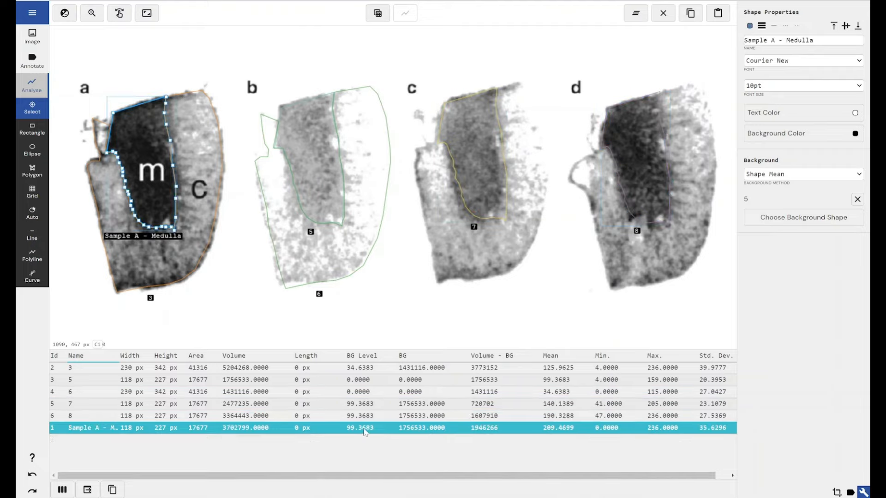
click(273, 405)
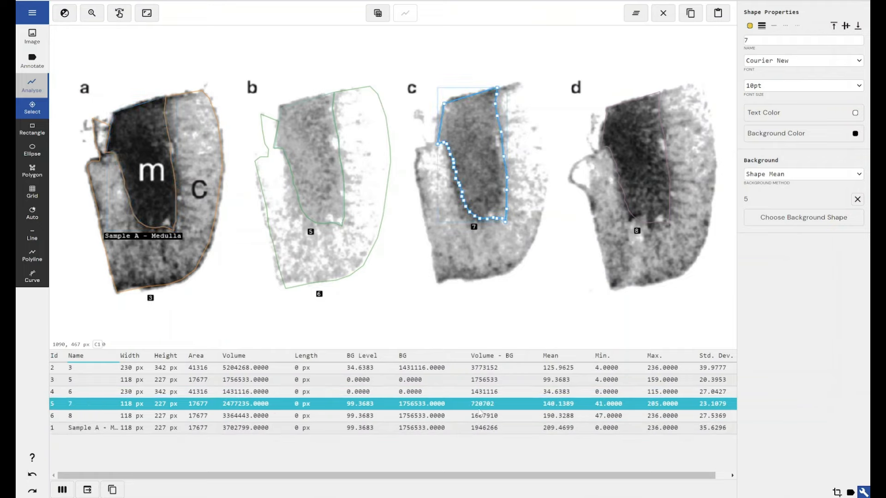
click(493, 418)
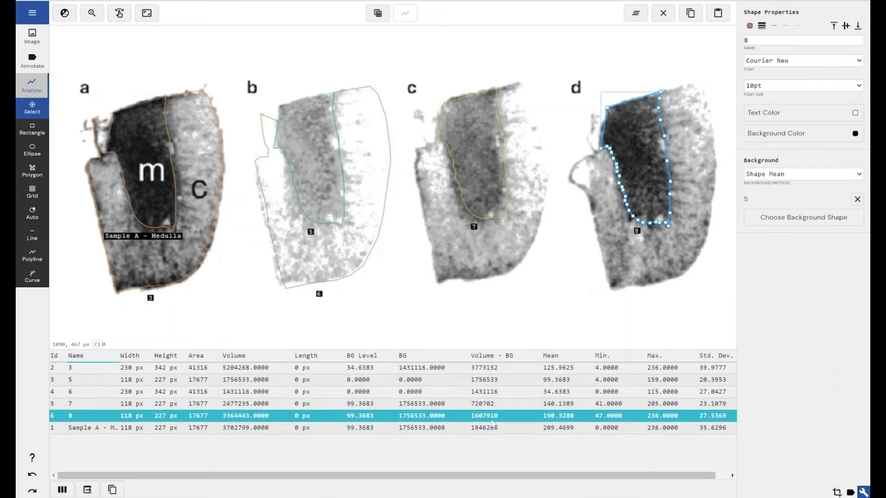
click(493, 429)
click(489, 416)
click(487, 404)
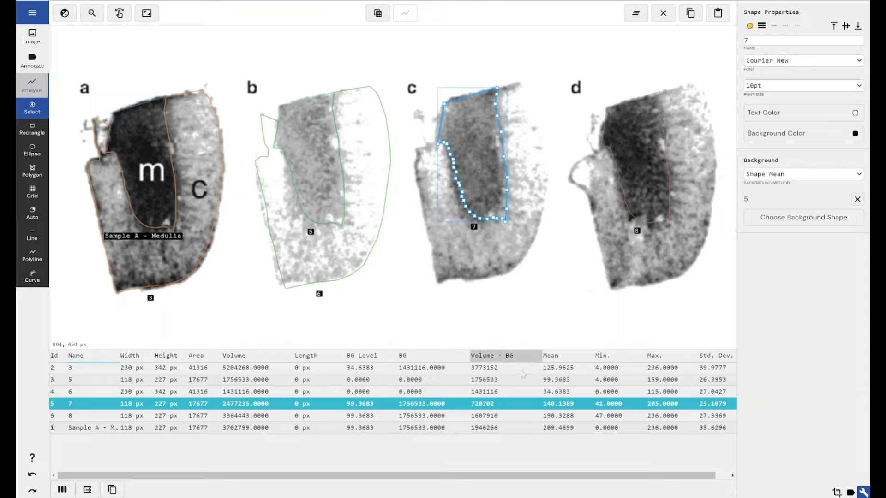
click(521, 415)
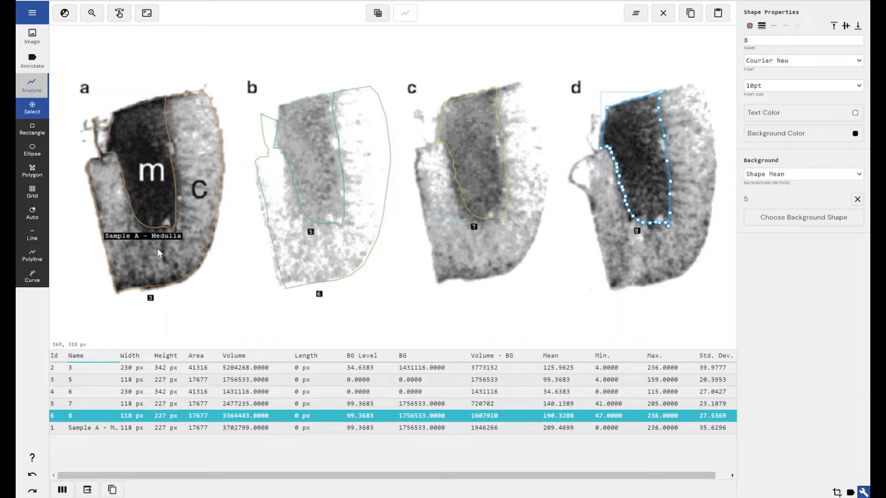